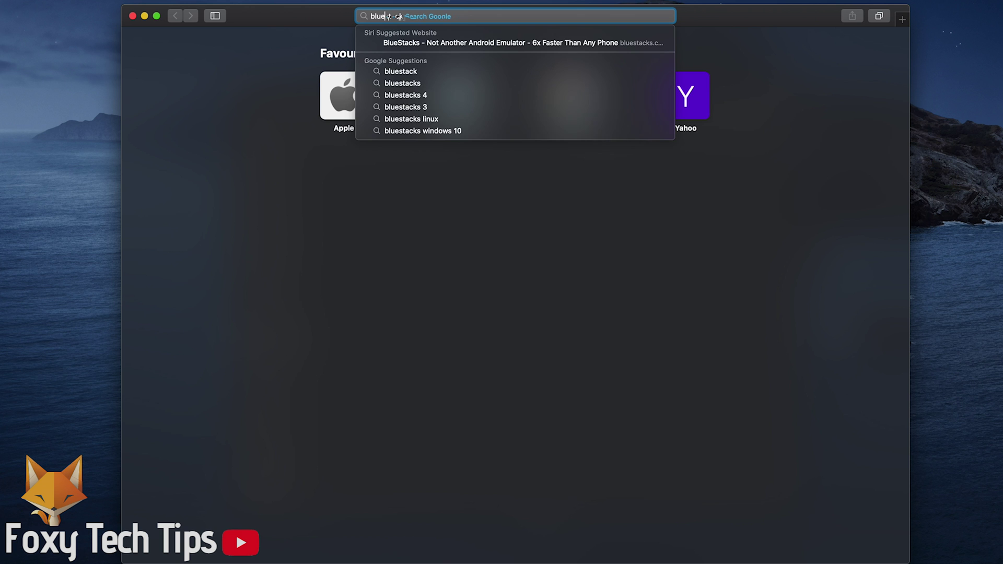
- Open the BlueStacks website from the address suggestion and switch the site language to English
key("Return")
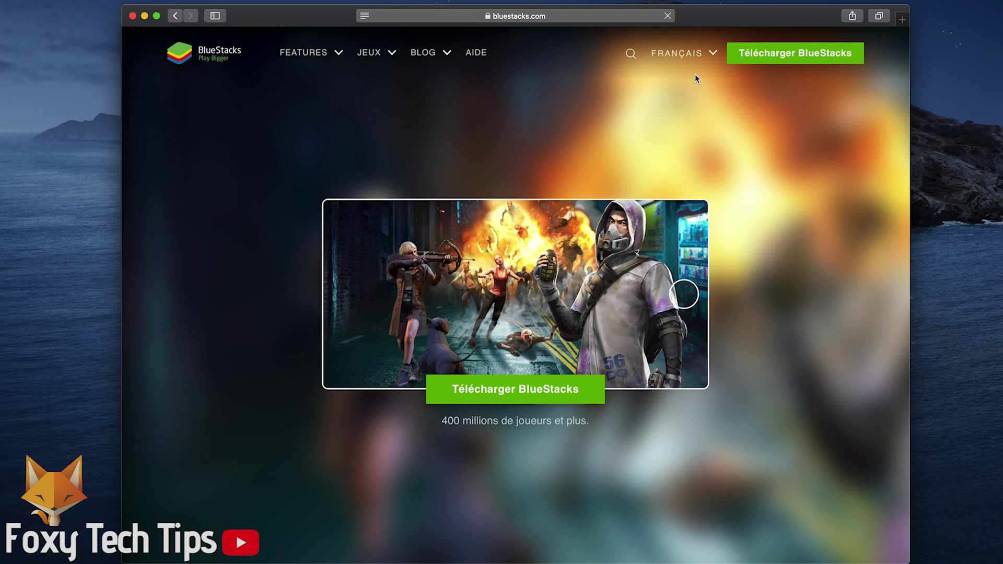
mouse_move(708, 55)
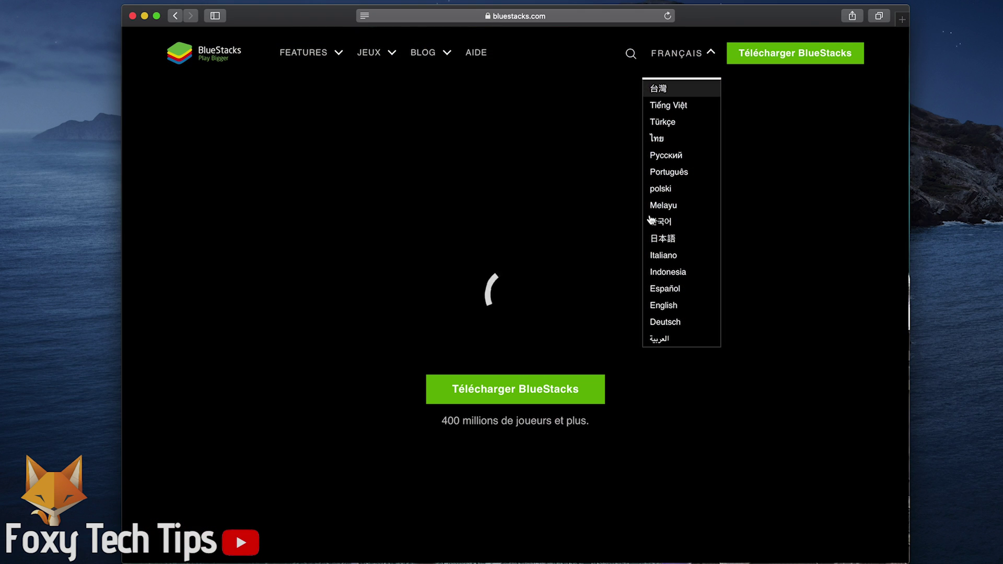
left_click(663, 306)
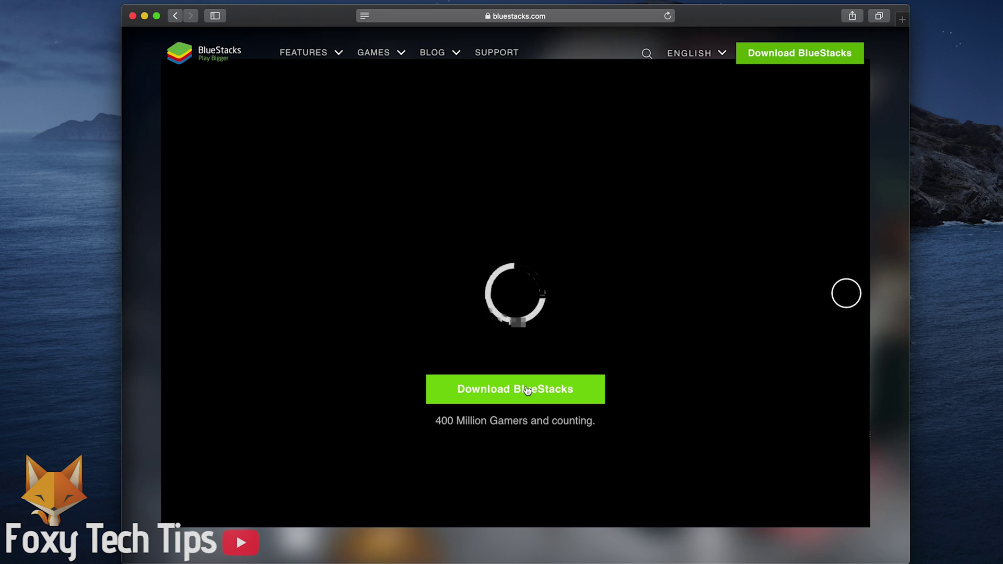
left_click(528, 391)
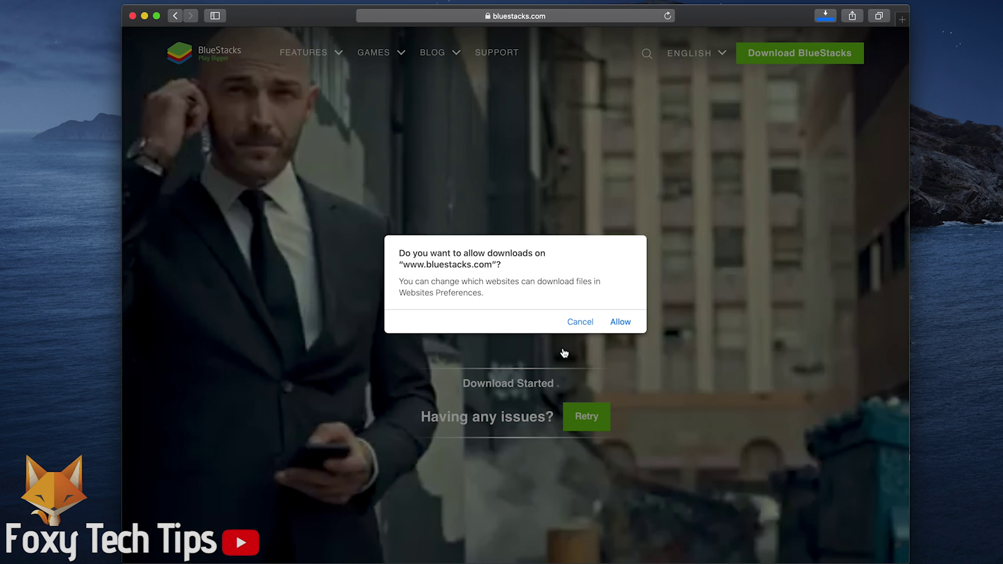
left_click(614, 322)
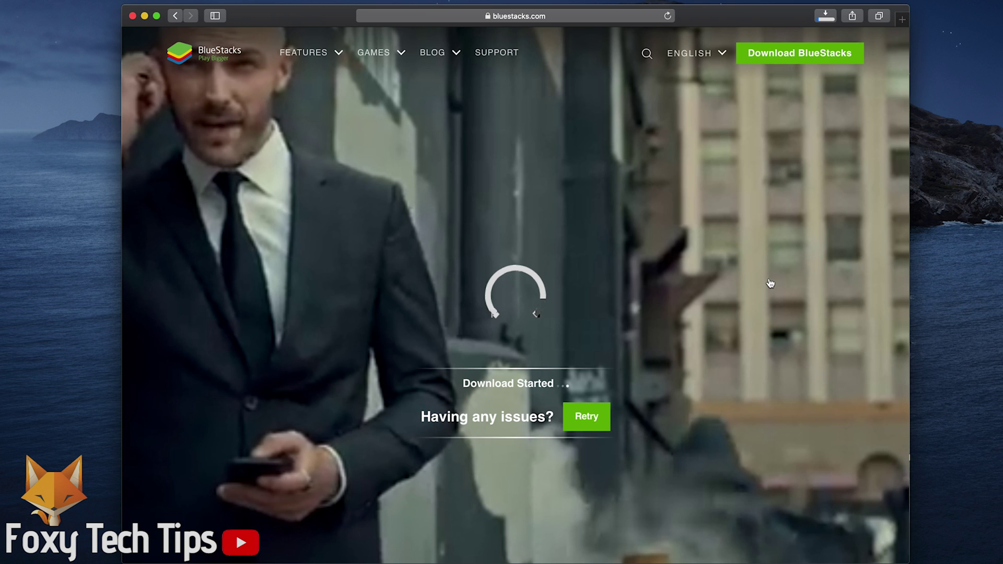
left_click(826, 16)
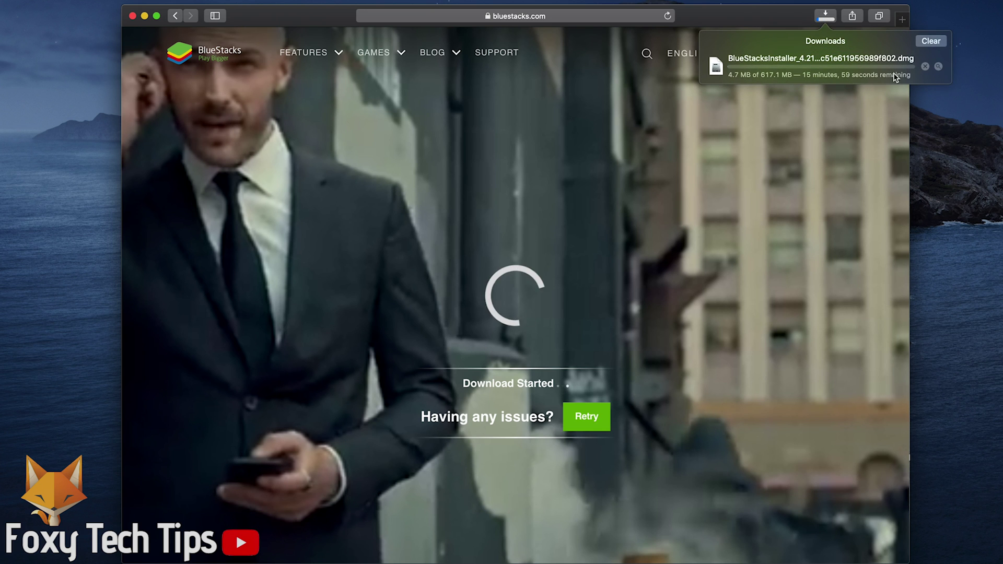
- Stop the running BlueStacks installer download and close the browser window
left_click(925, 67)
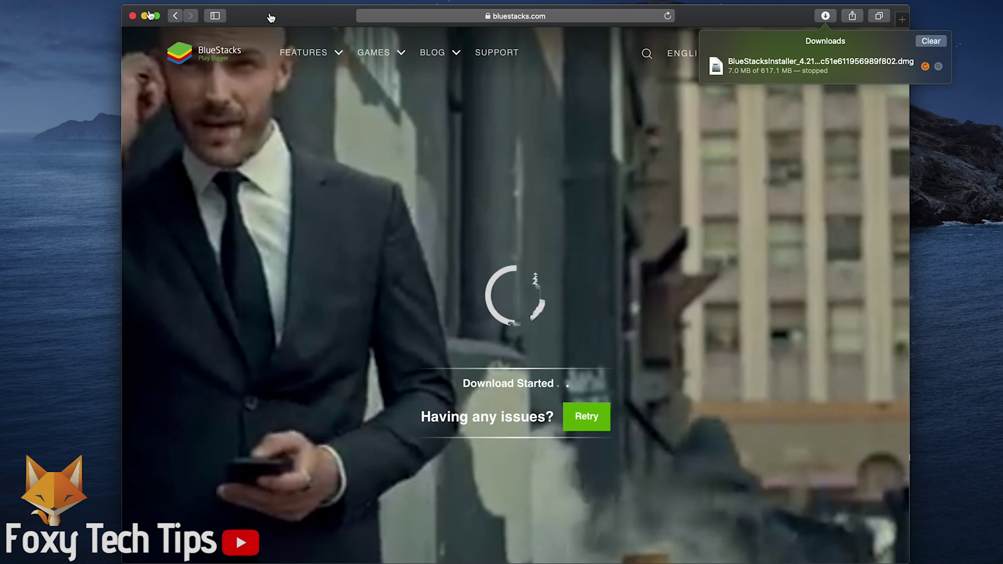
left_click(133, 19)
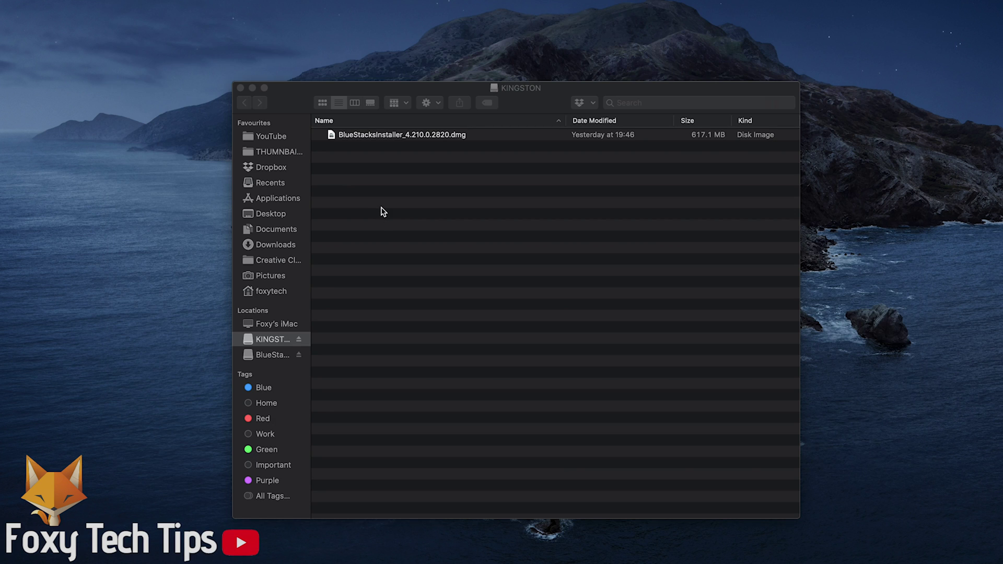
- Open BlueStacksInstaller_4.210.0.2820.dmg from the KINGSTON drive and launch the BlueStacks Installer inside it
left_click(374, 147)
double_click(393, 136)
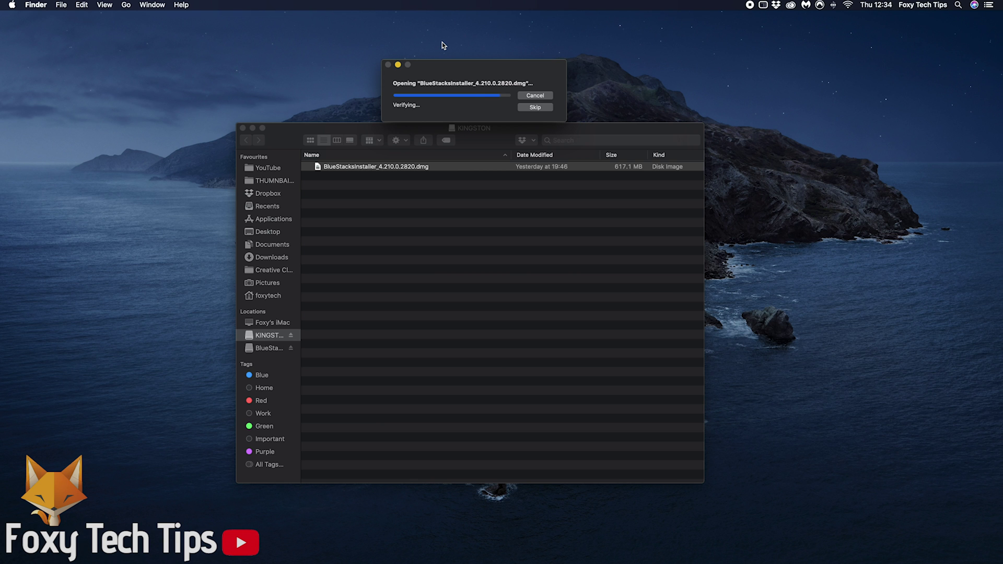
left_click(157, 220)
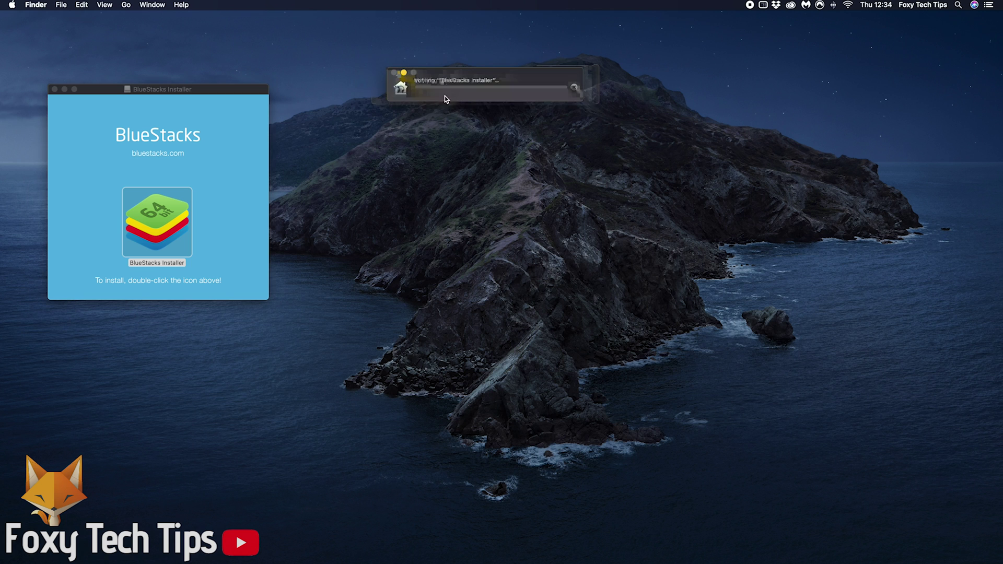
left_click_drag(476, 71, 389, 182)
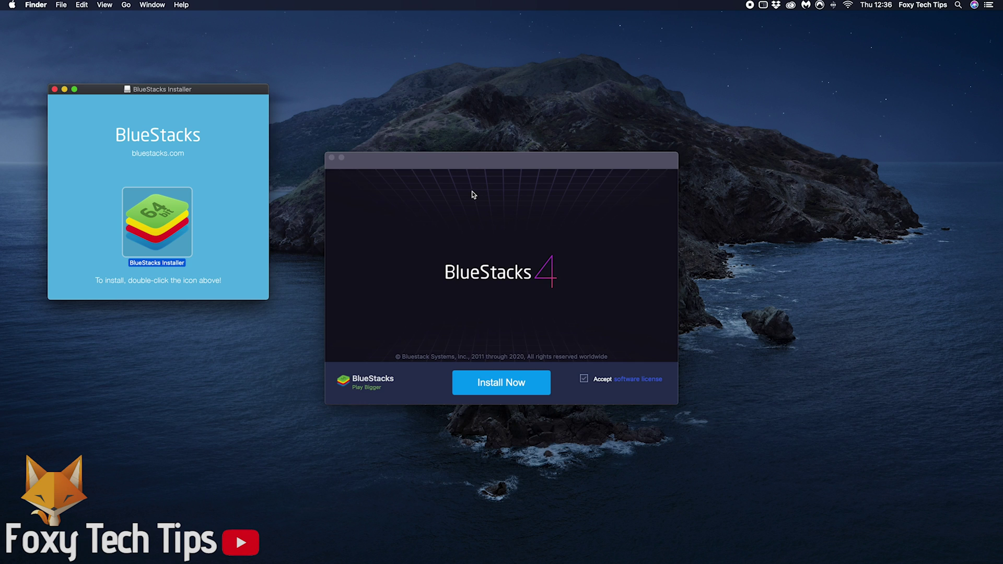
- Start the BlueStacks installation and authorize its helper tool with the Mac account password
left_click(497, 385)
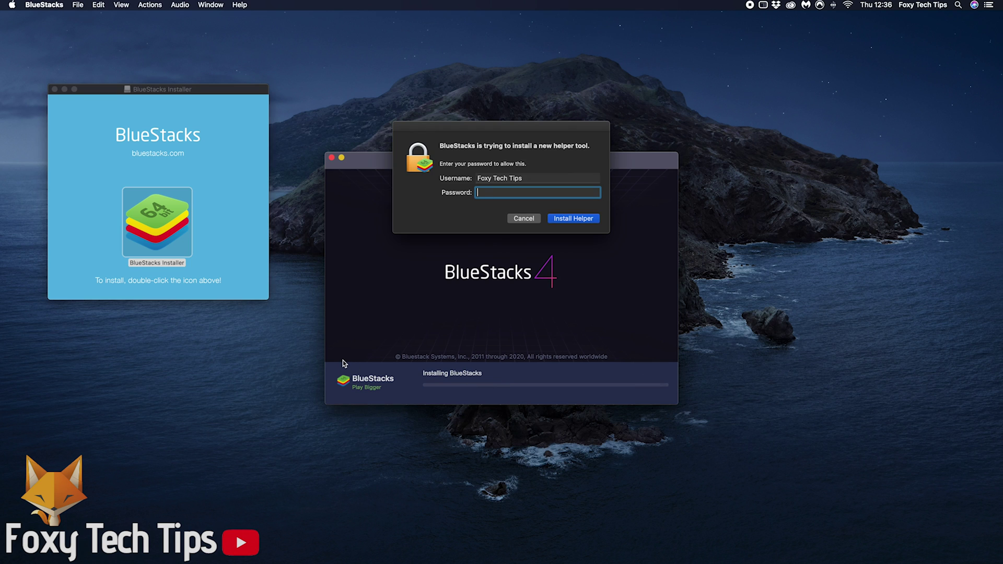
type("••••")
left_click(592, 220)
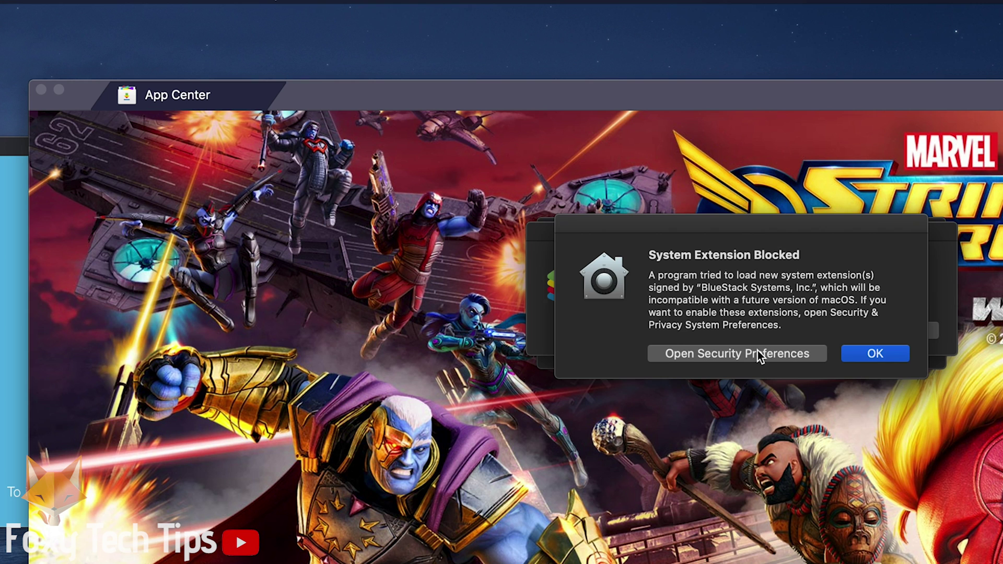
- Unlock the Security & Privacy preferences with the account password and allow the blocked BlueStack Systems, Inc. software
left_click(712, 349)
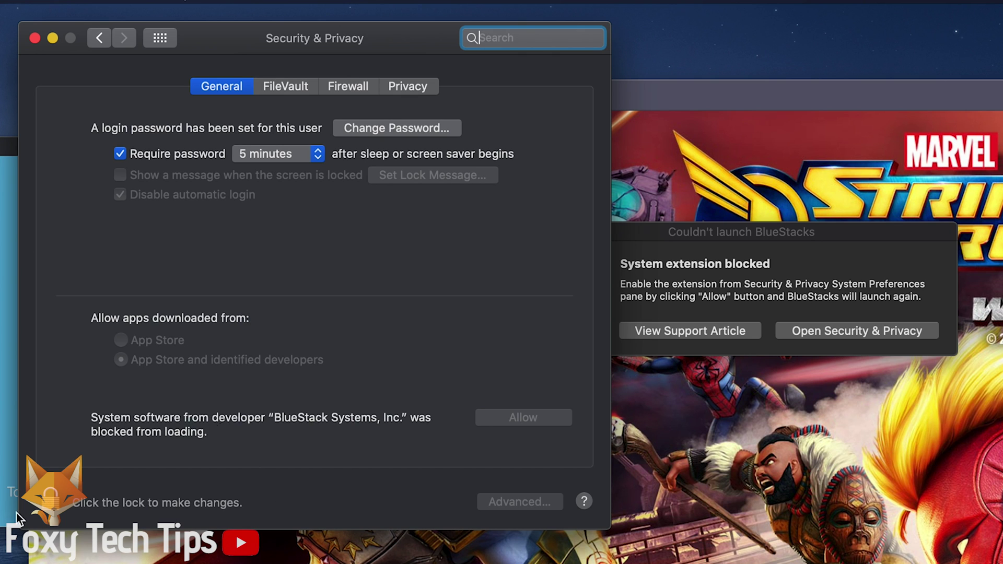
left_click(51, 502)
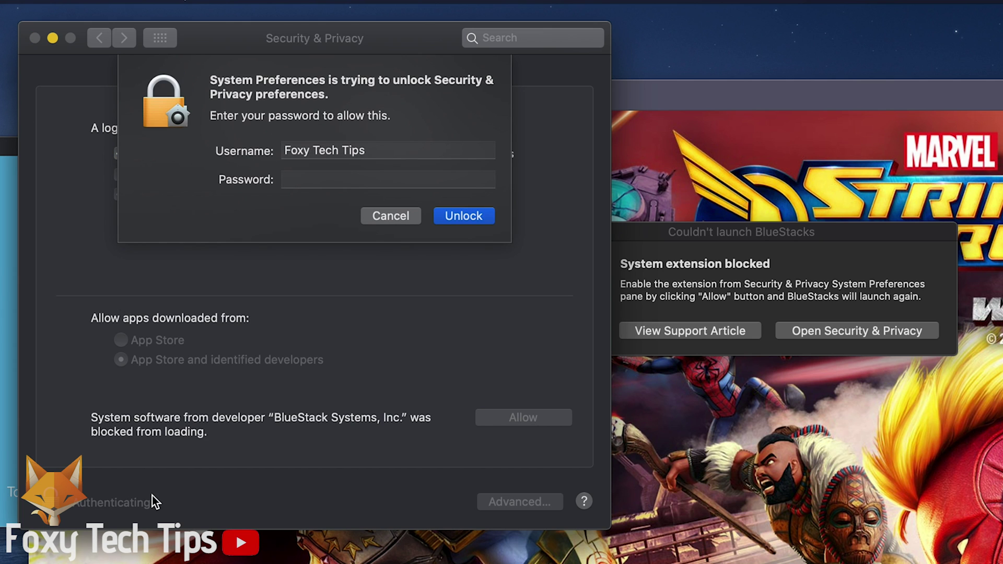
type("••••")
key("Return")
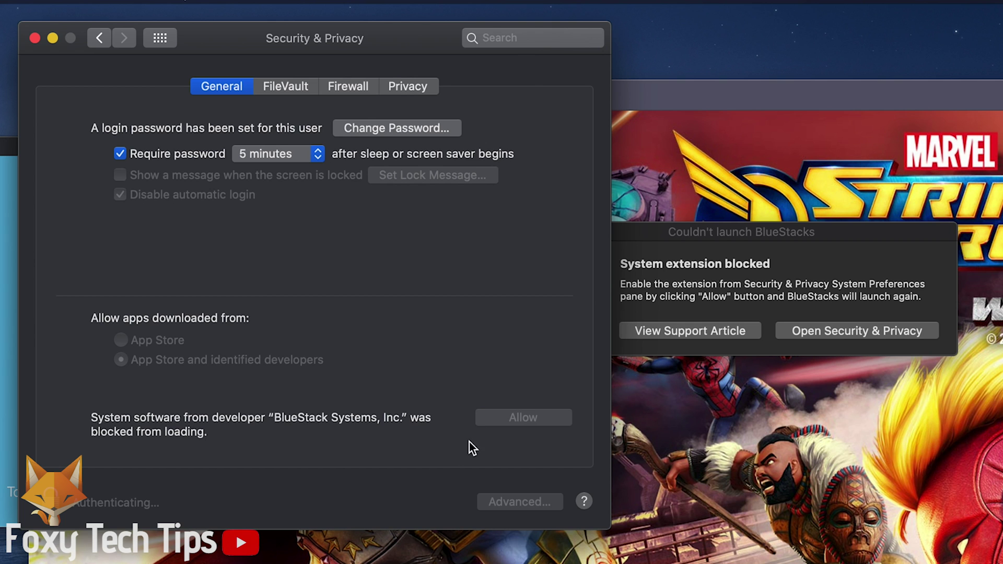
left_click(538, 407)
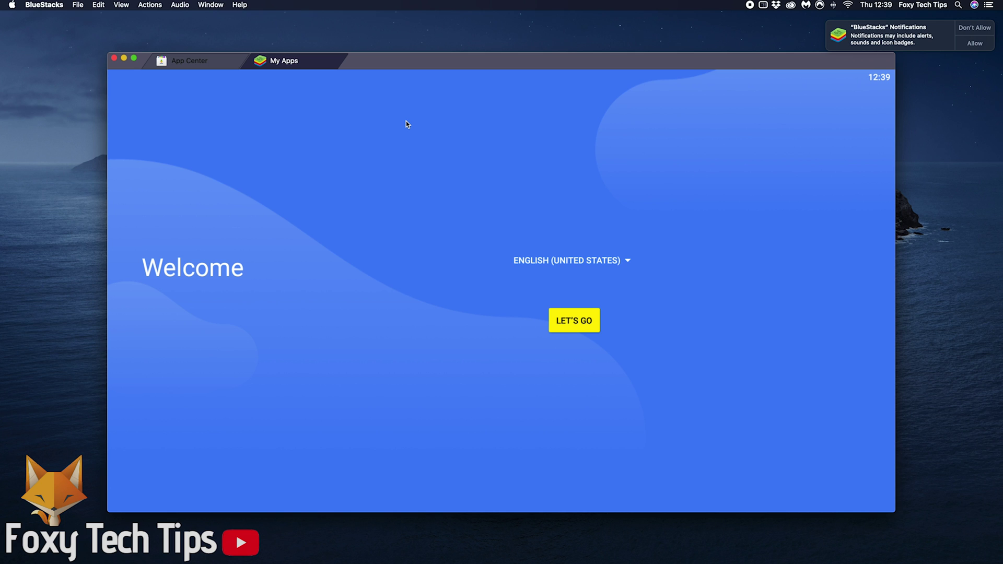
- Begin the BlueStacks welcome setup and return from the skip prompt to the Google sign-in's email or phone field
left_click(569, 322)
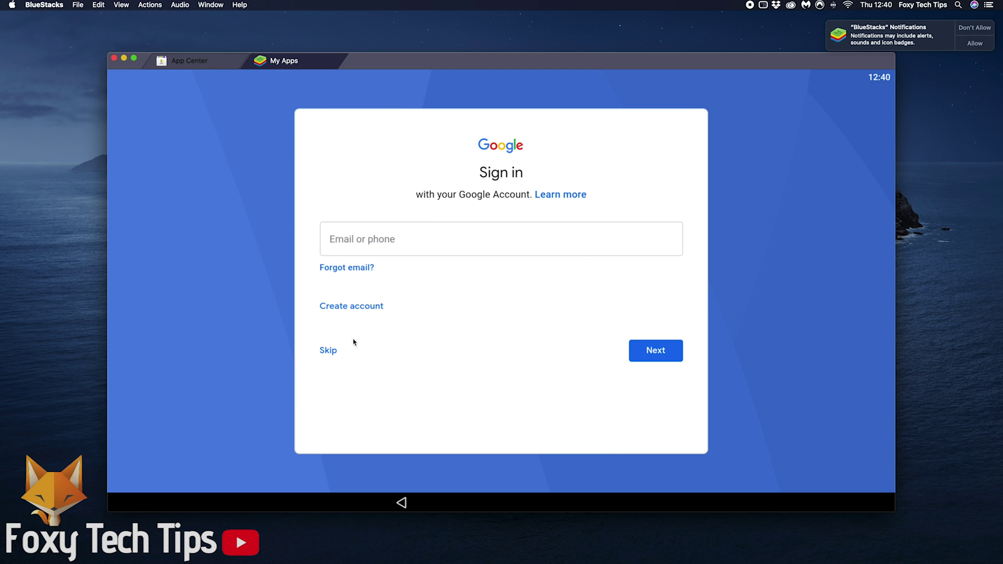
left_click(326, 352)
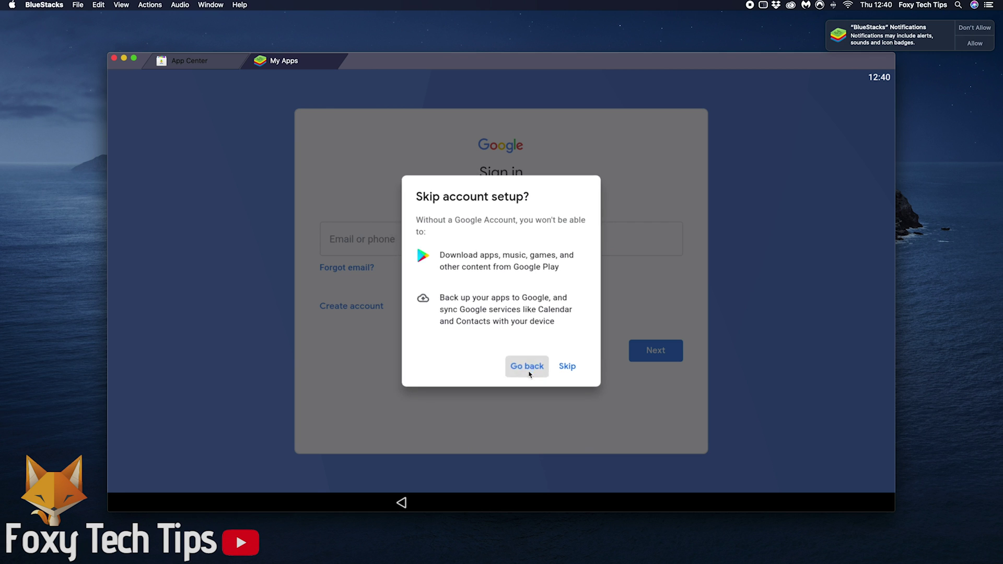
left_click(530, 371)
left_click(381, 242)
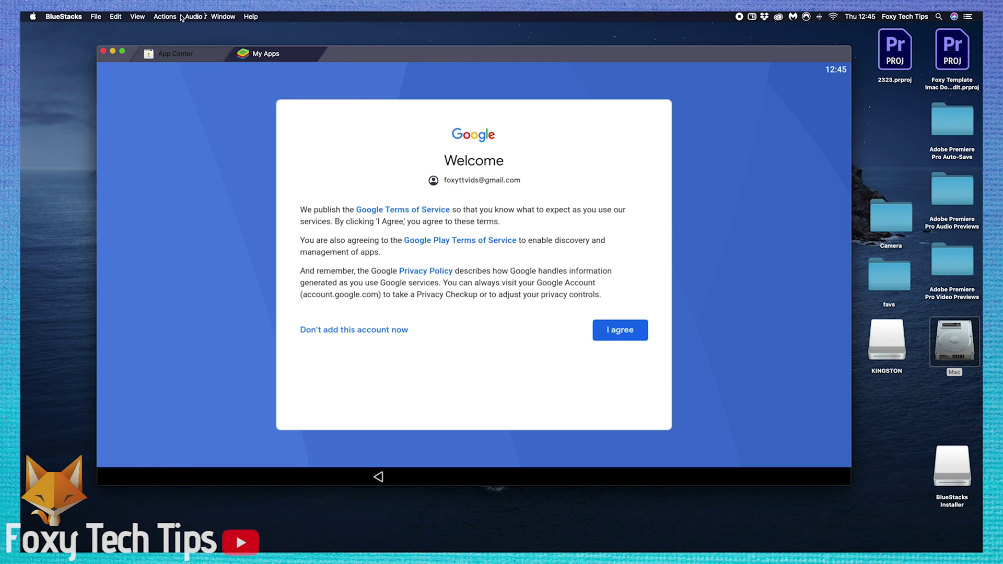
- Switch BlueStacks to full screen and agree to the Google terms of service for the account
left_click(122, 51)
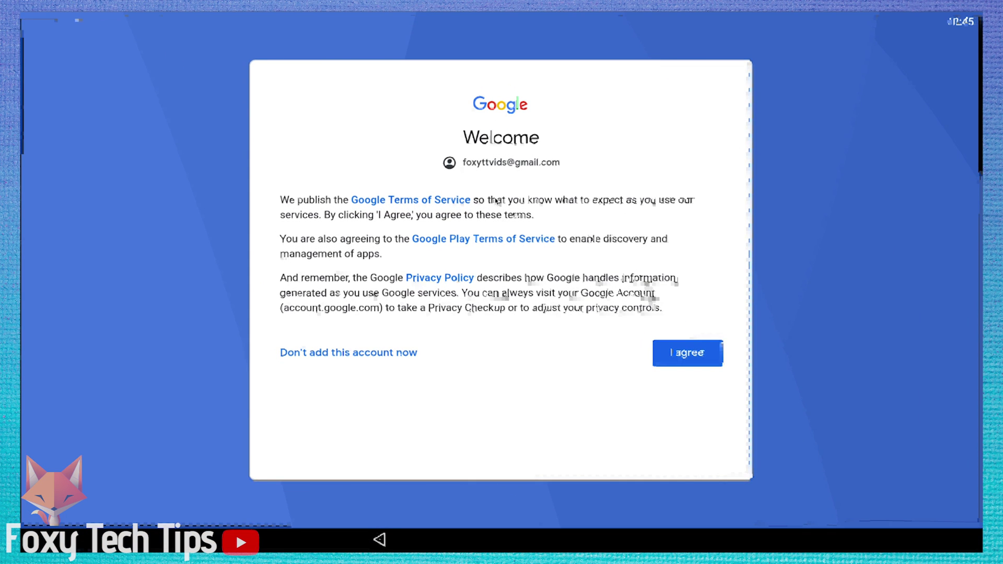
left_click(700, 361)
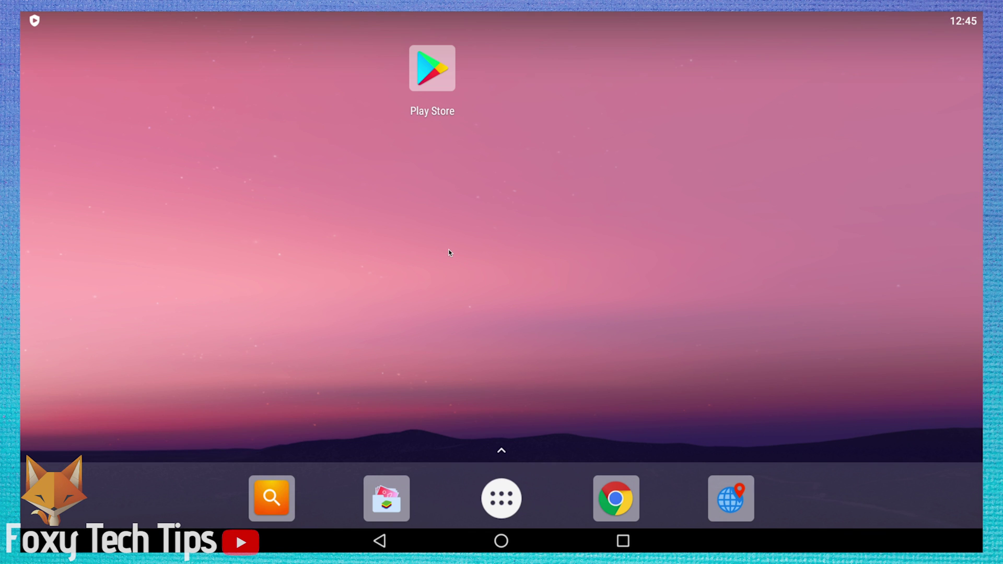
- Leave full screen, then enlarge the BlueStacks window and reposition it to fill most of the desktop
mouse_move(110, 18)
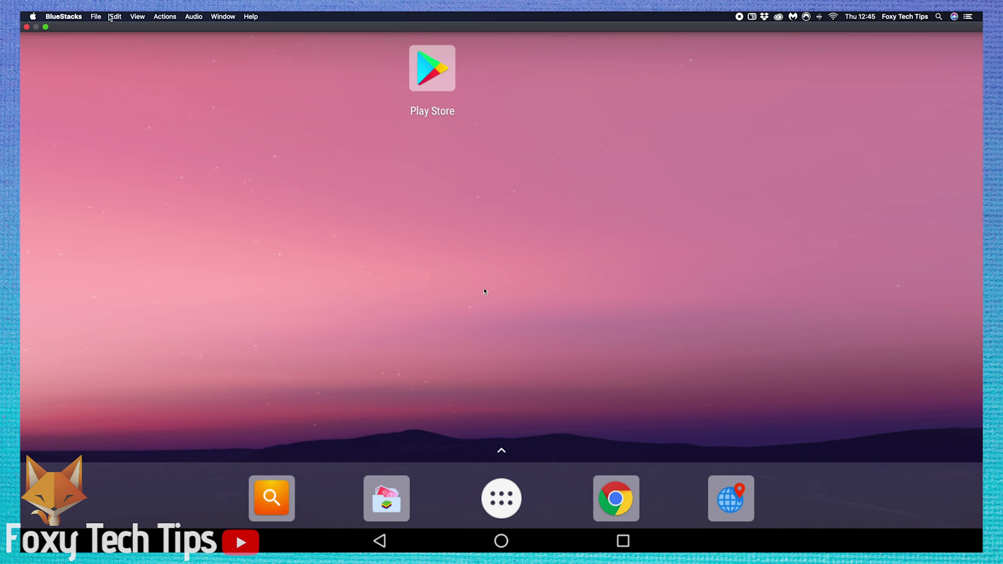
left_click(45, 26)
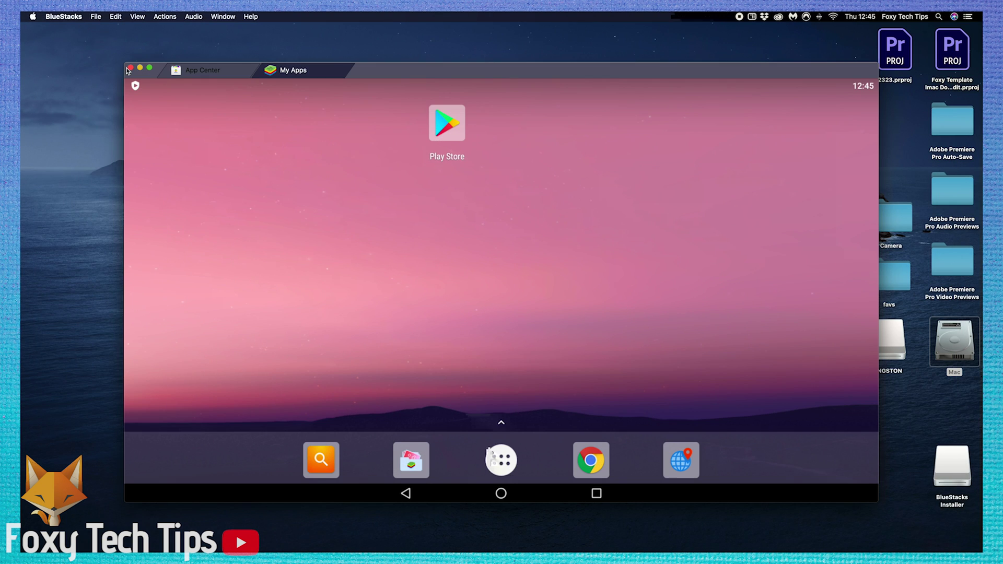
left_click_drag(126, 65, 25, 15)
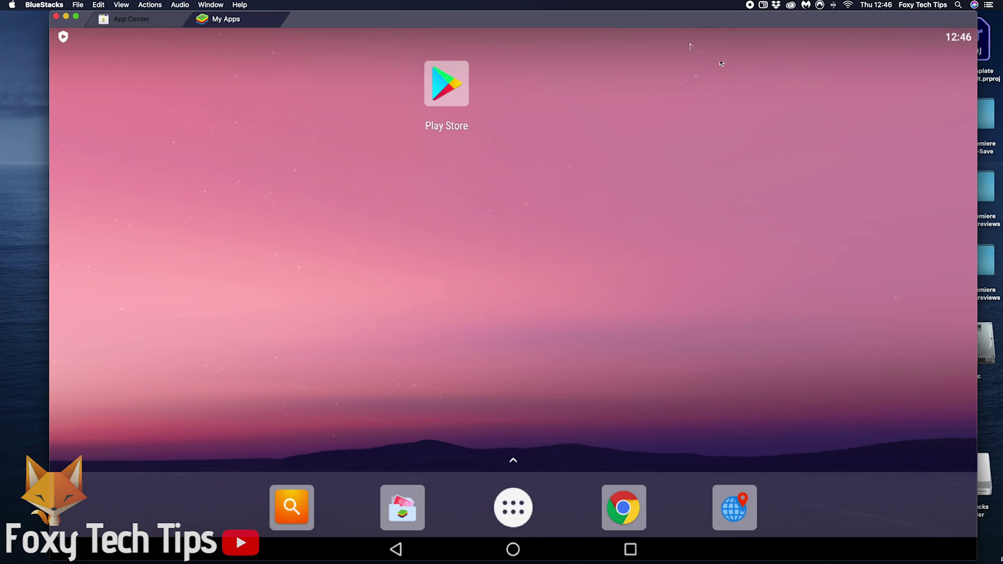
left_click_drag(662, 20, 675, 23)
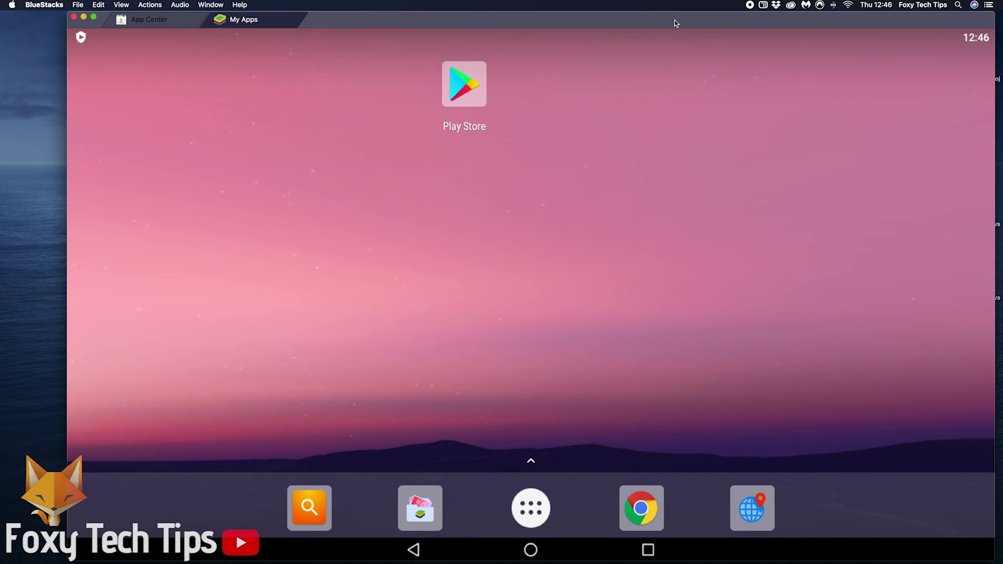
- Open the Play Store, accept its Terms of Service, and search for "tik tok"
left_click(506, 108)
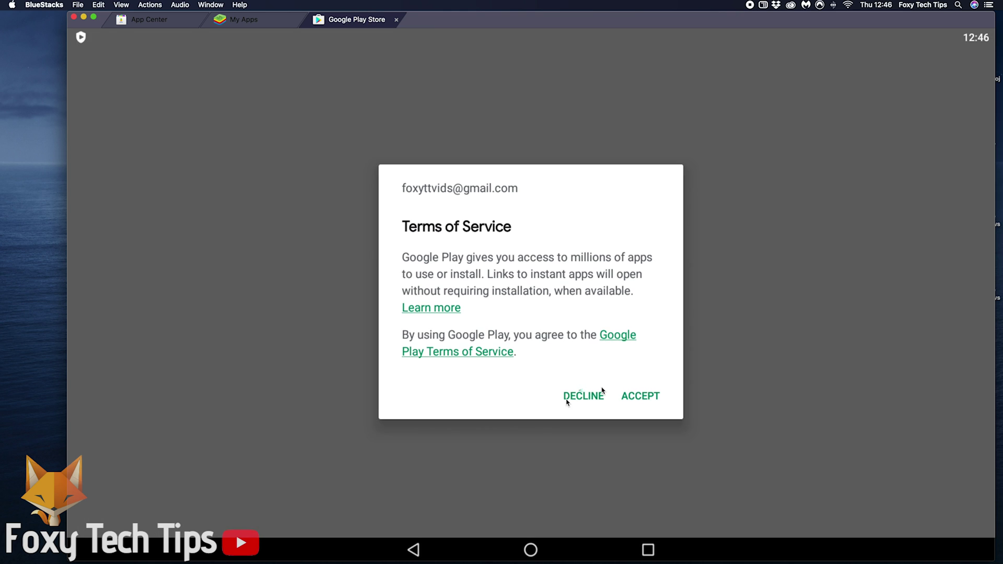
left_click(638, 395)
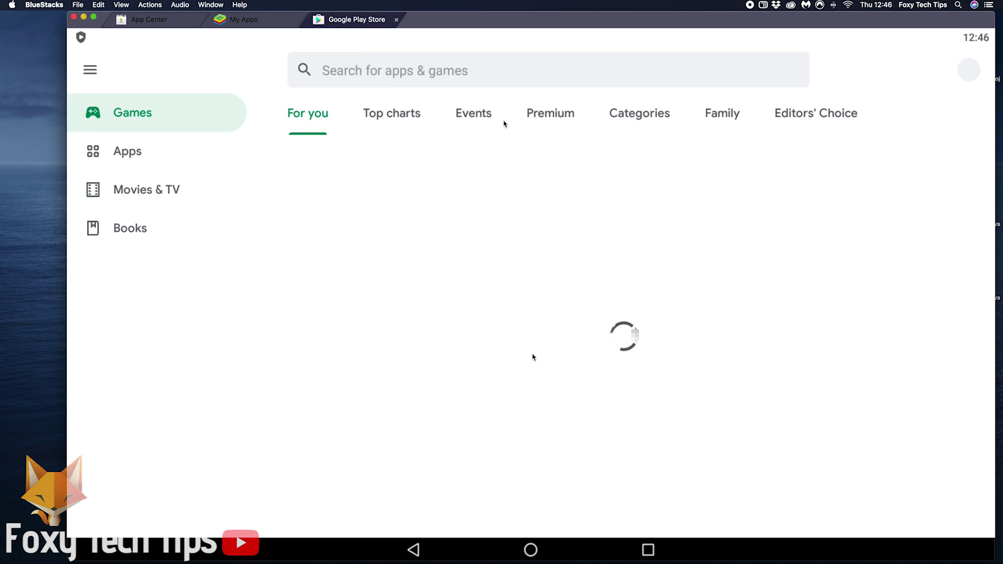
left_click(462, 77)
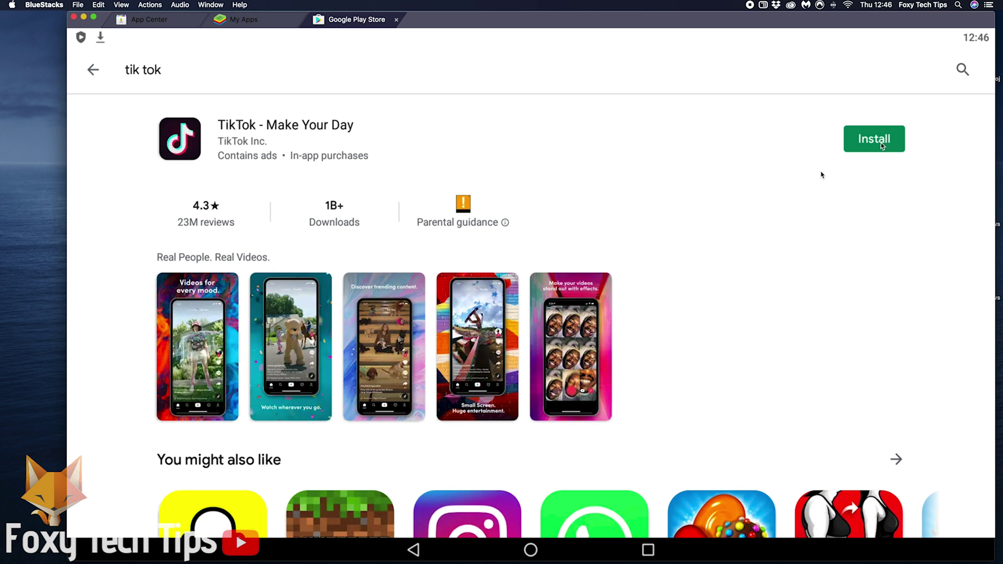
- Install TikTok - Make Your Day, continuing through the account setup and skipping the payment option
left_click(882, 146)
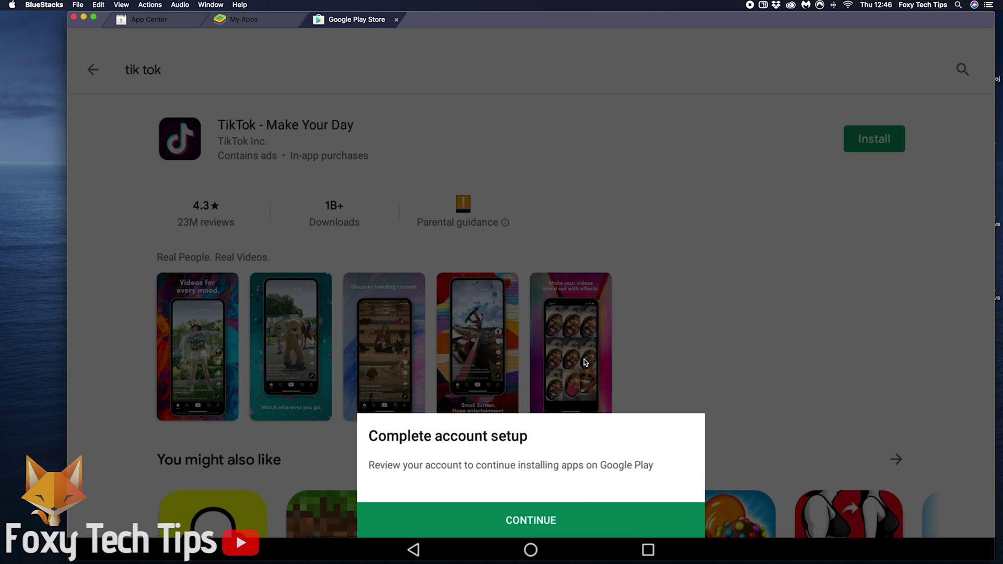
left_click(547, 520)
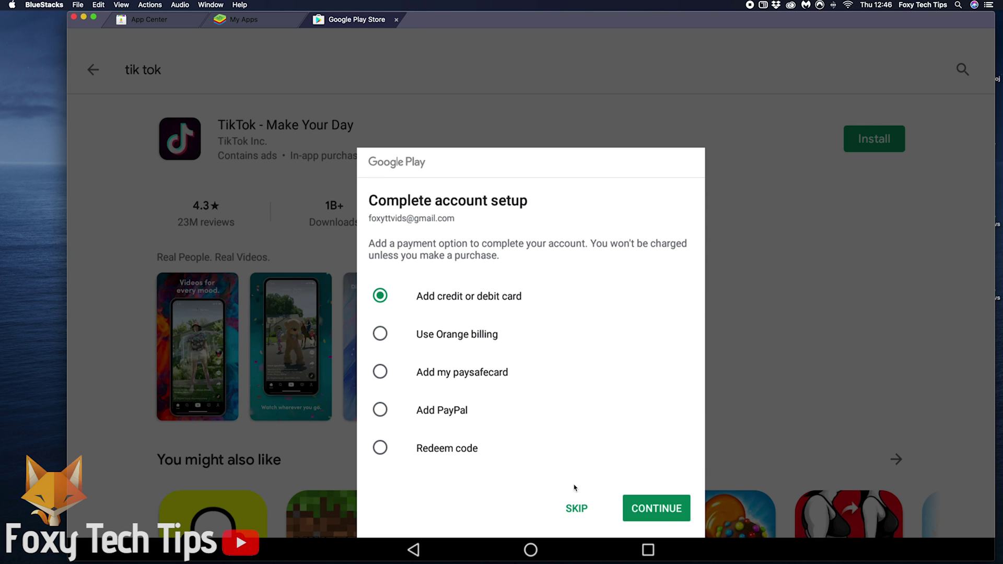
left_click(572, 513)
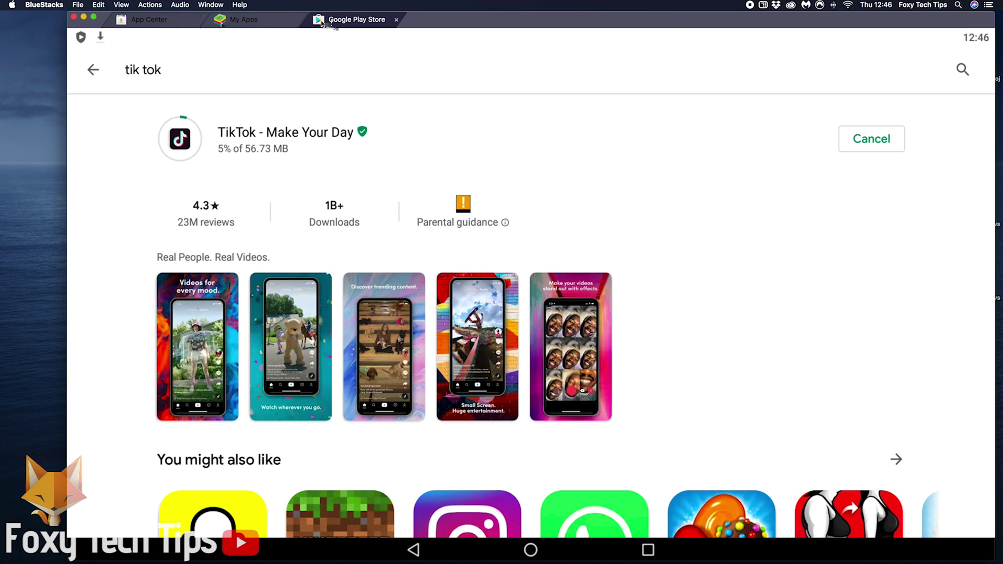
- Open the BlueStacks preferences at the display settings and move the window clear of the TikTok download progress
left_click(44, 4)
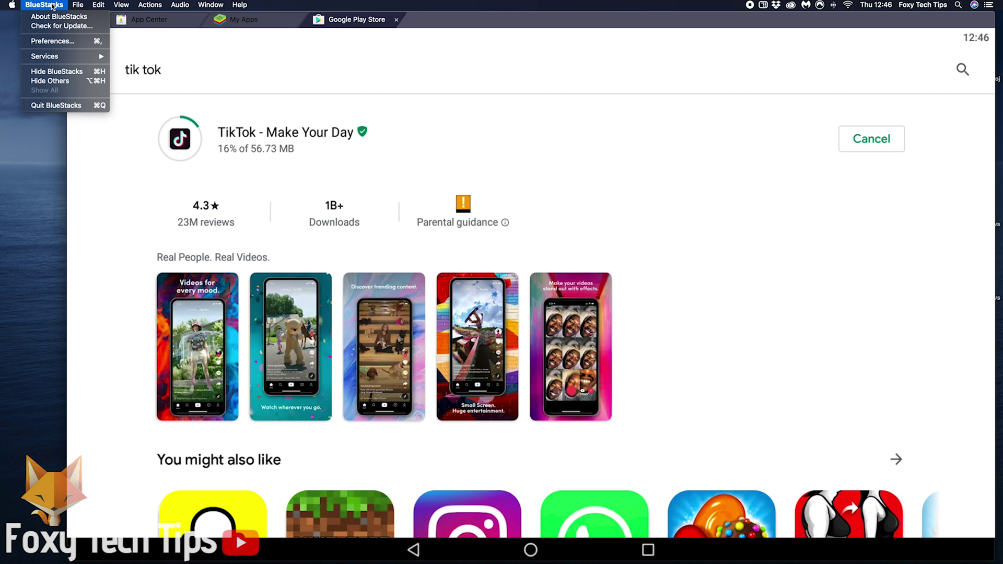
left_click(50, 46)
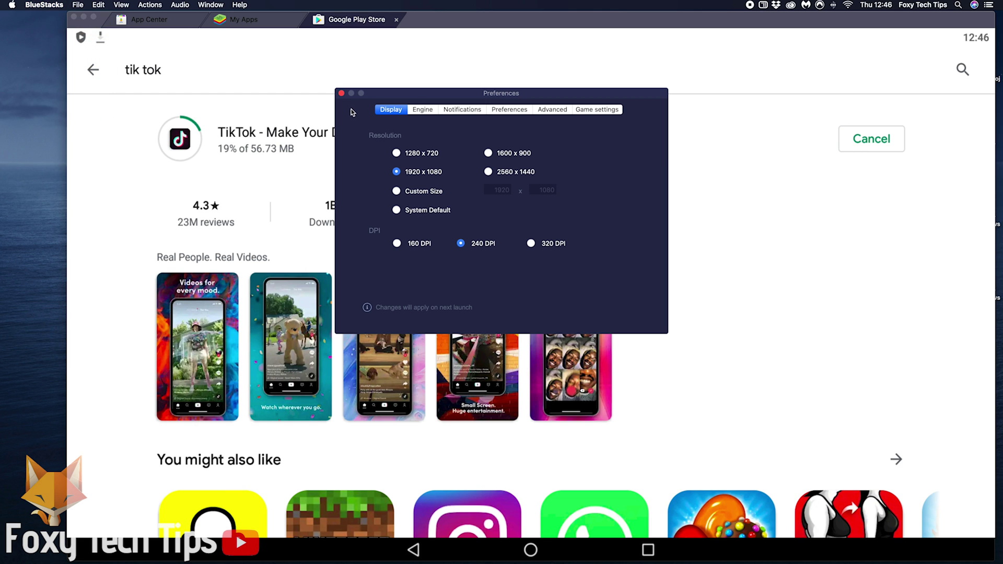
left_click_drag(442, 95, 648, 109)
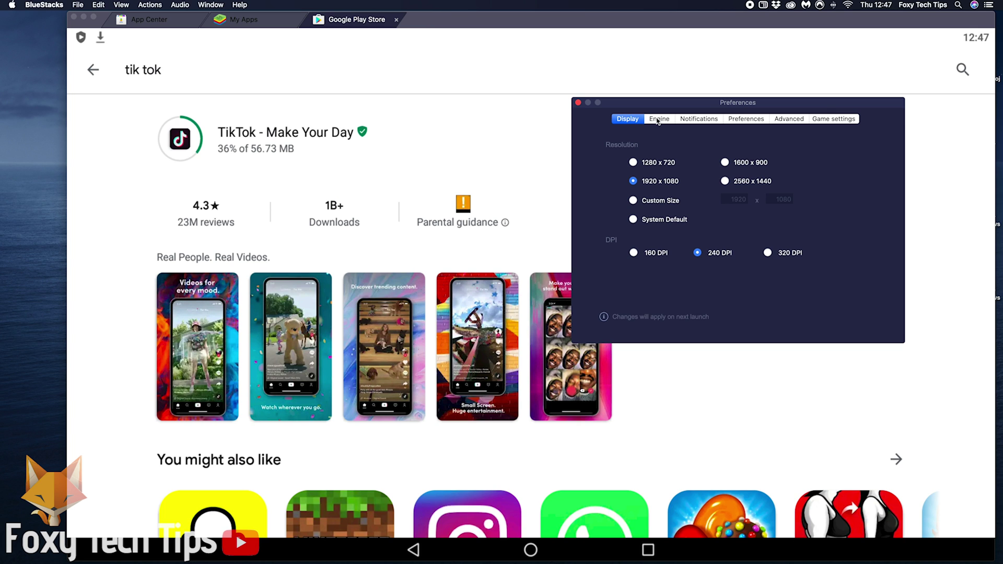
- Review the Engine preferences for CPU, memory, ABI and ASTC texture, and close the preferences window
left_click(658, 121)
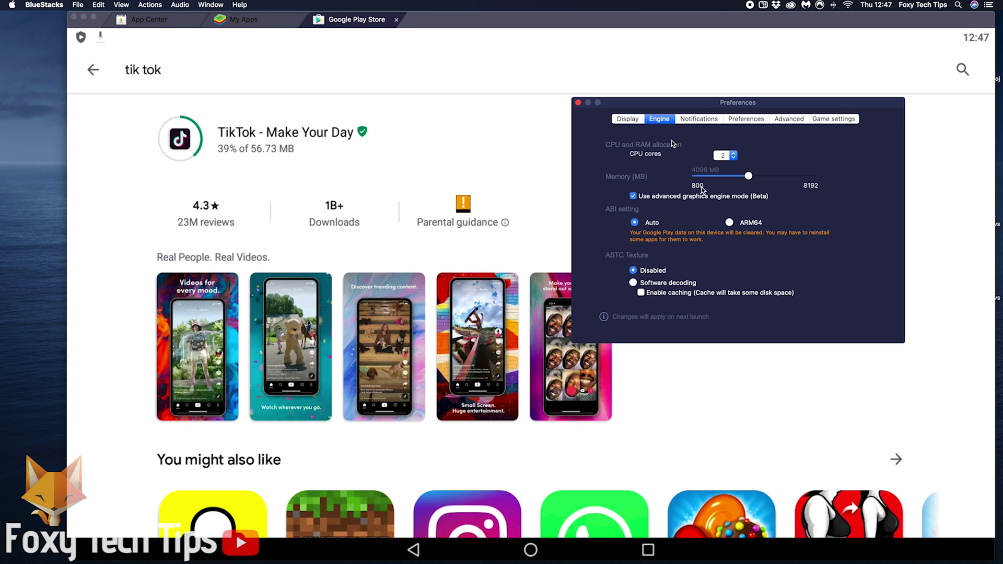
left_click(667, 222)
left_click(578, 103)
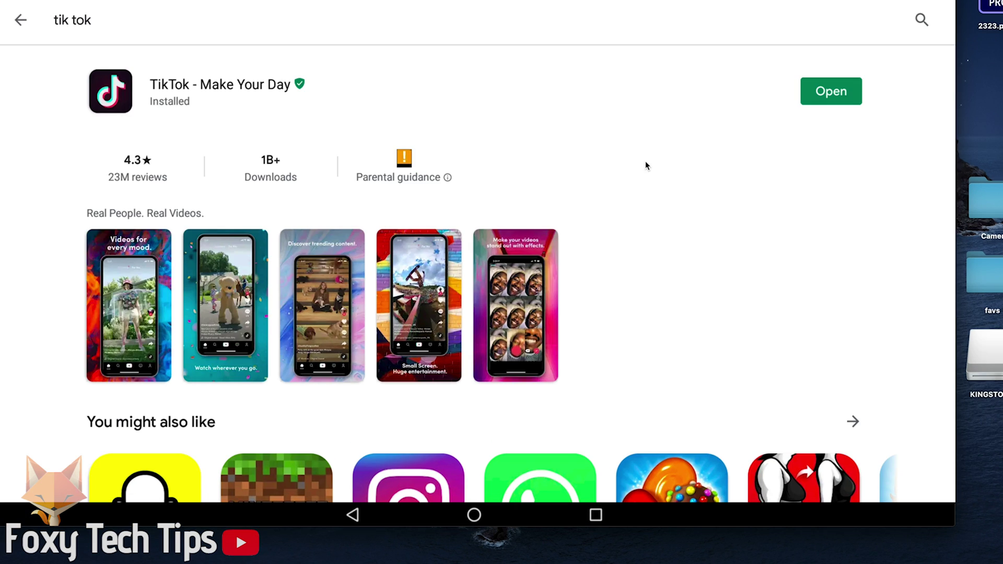
- Launch TikTok, select the interests Comedy, Animals, Food, Travel, Sports and Auto, and swipe up to the next video in the feed
left_click(774, 124)
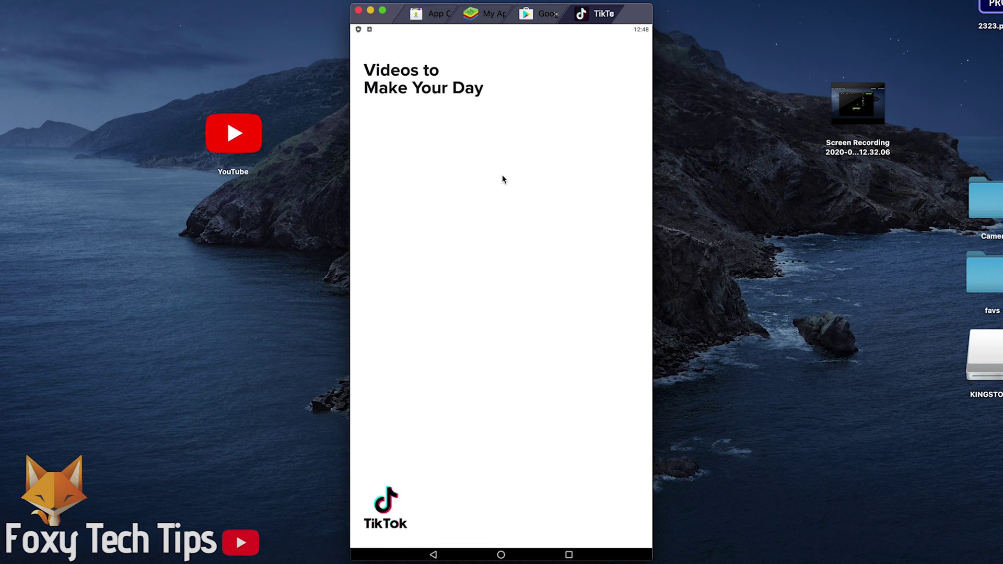
left_click(397, 126)
left_click(526, 126)
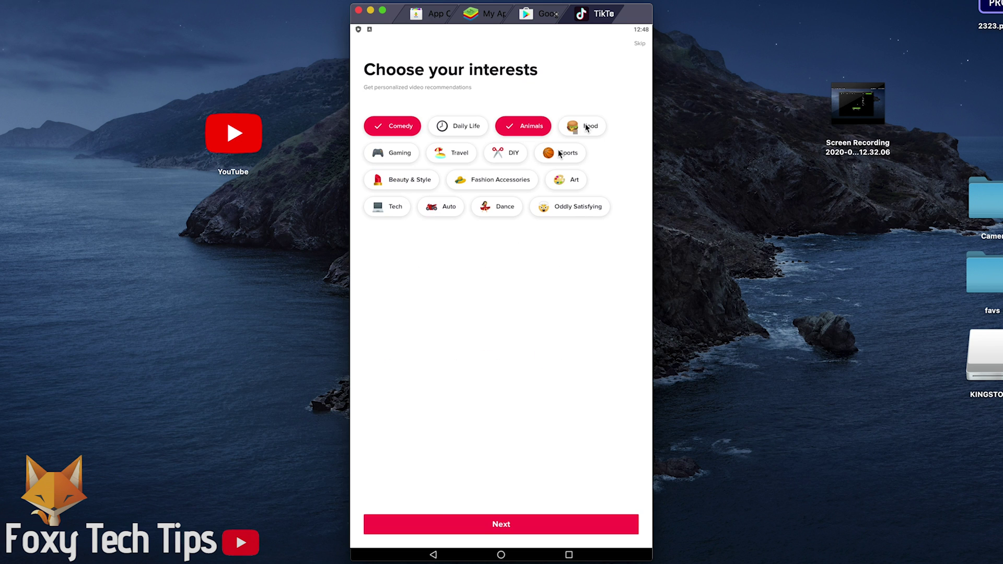
left_click(586, 126)
left_click(452, 153)
left_click(560, 153)
left_click(442, 206)
left_click(501, 524)
left_click(506, 473)
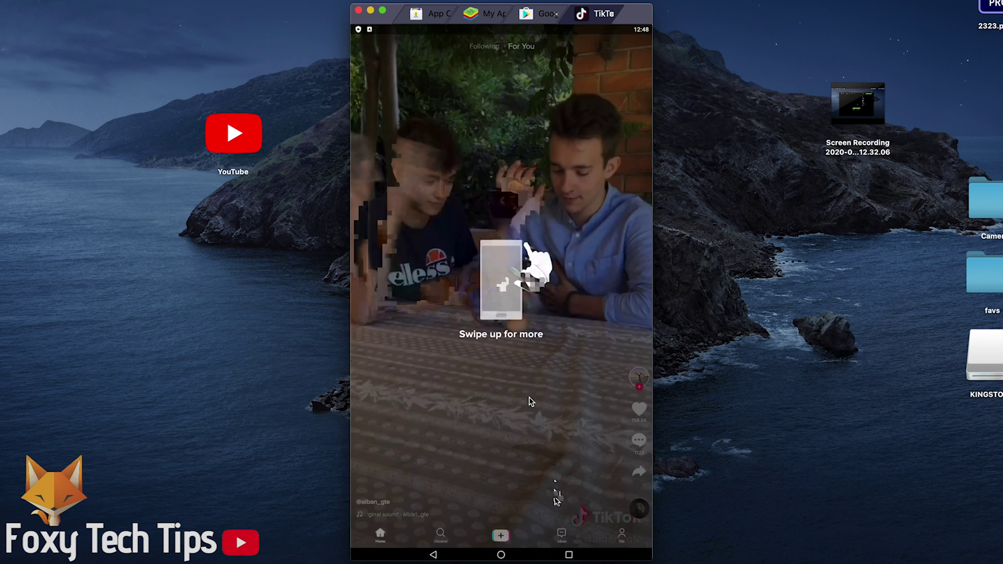
left_click_drag(531, 401, 522, 246)
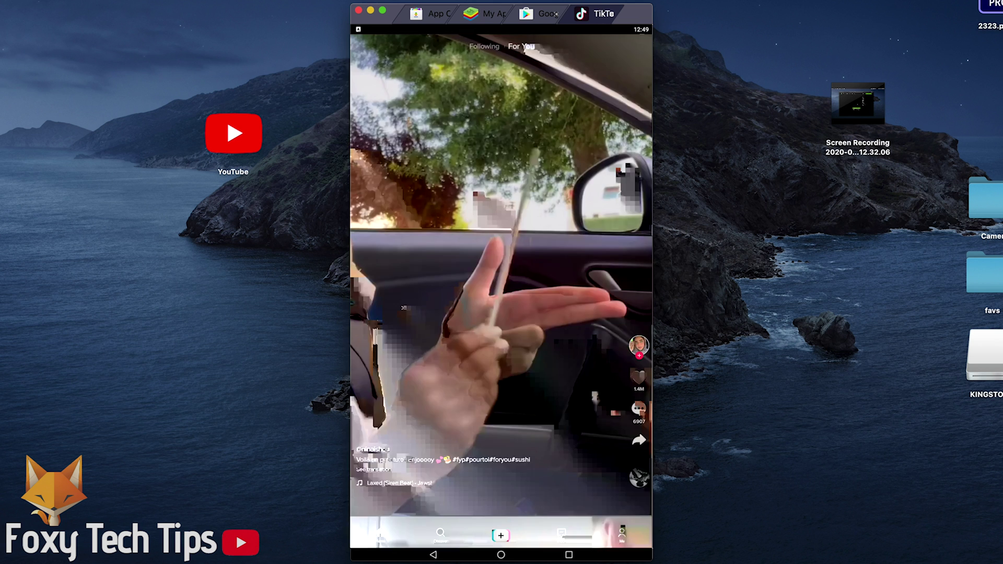
- Go from the TikTok profile's account settings to the login page and choose to log in with phone, email or username
left_click(630, 542)
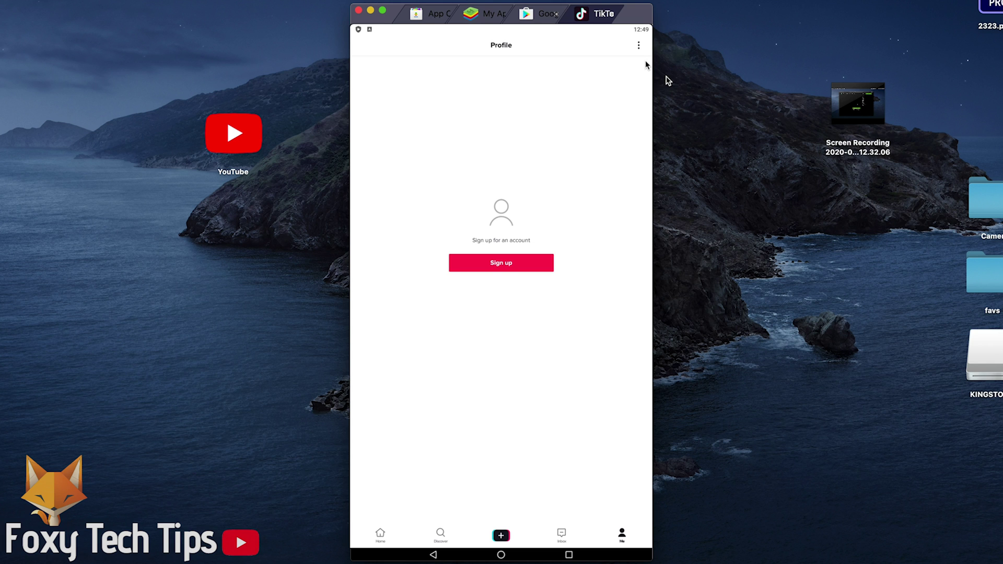
left_click(639, 46)
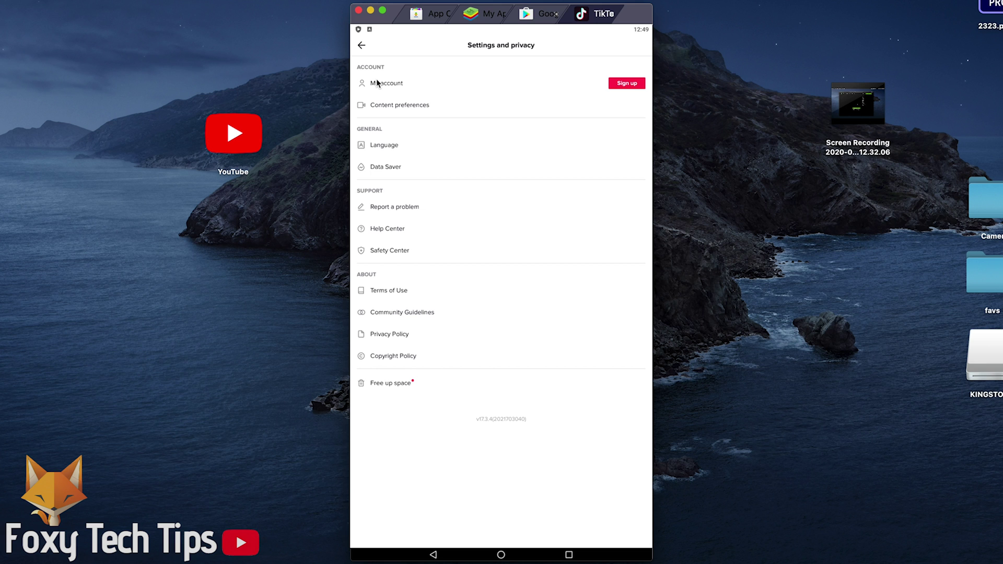
left_click(441, 92)
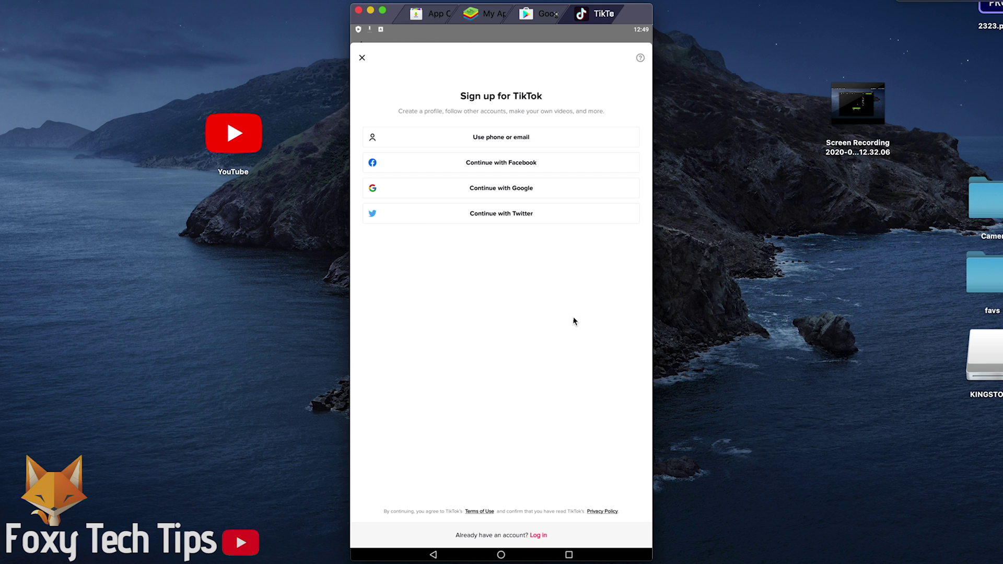
left_click(539, 535)
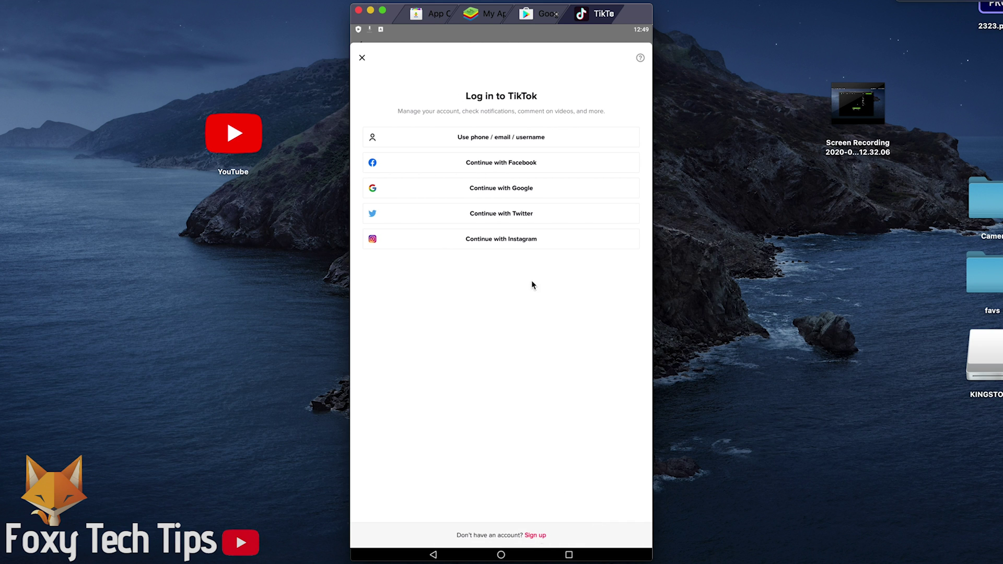
left_click(454, 138)
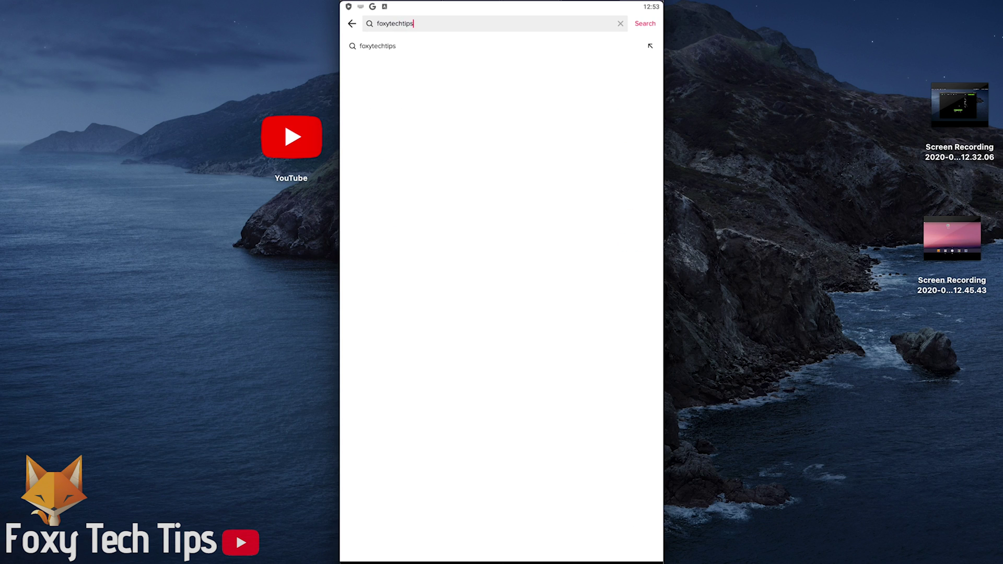
- Search TikTok for "foxytechtips", open the matching user's profile and follow the account
key("Return")
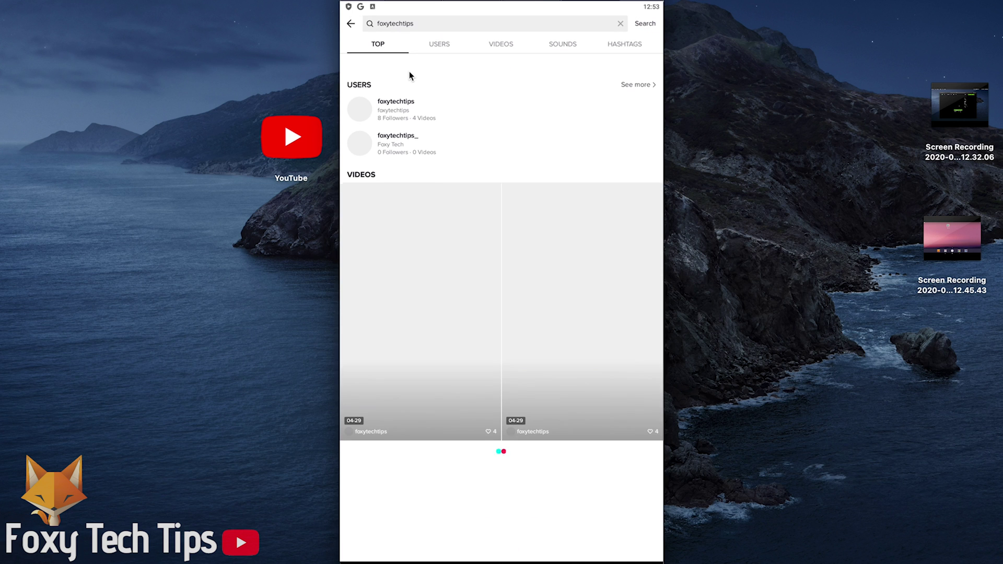
left_click(364, 94)
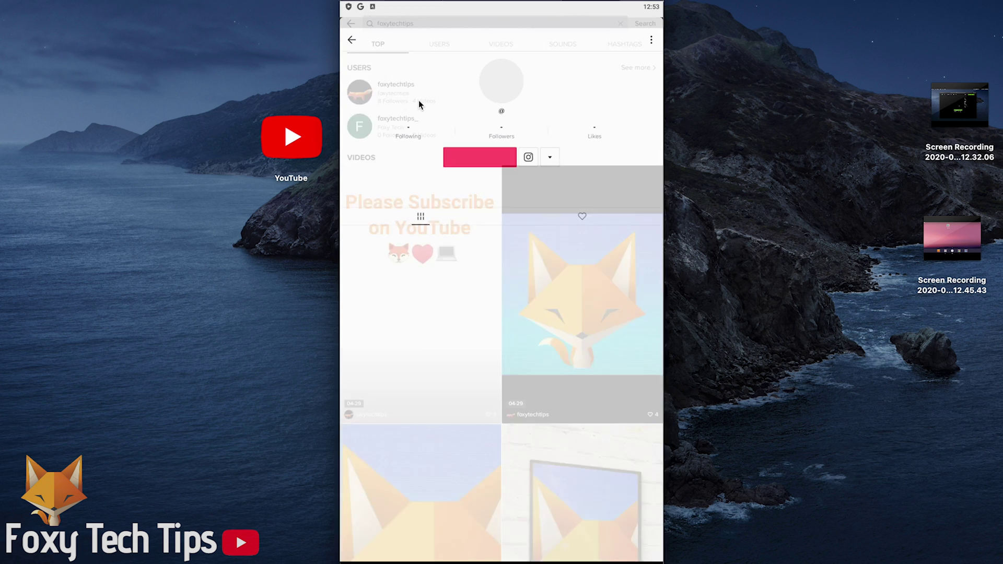
left_click(476, 137)
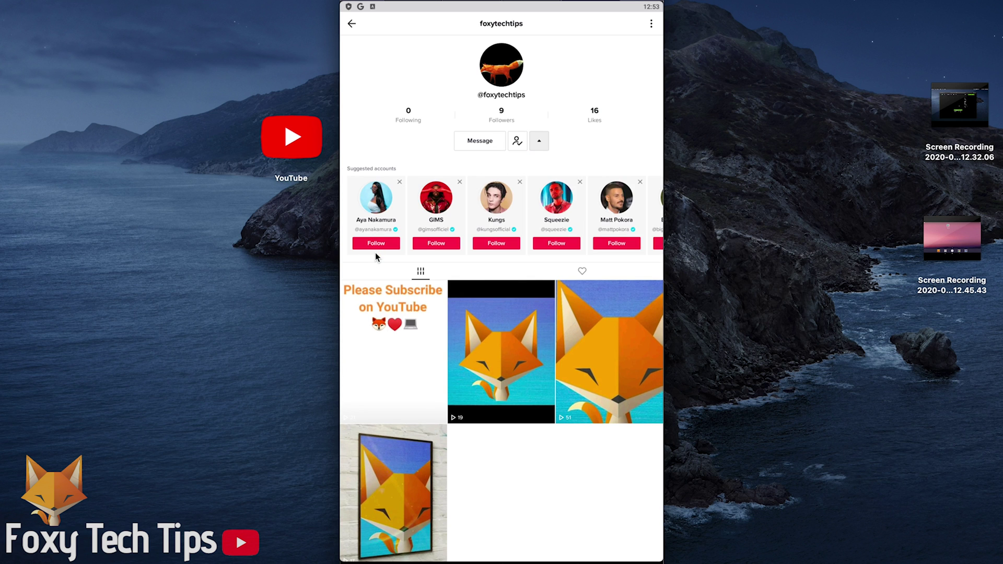
- Comment "hey!!" on the "Please Subscribe on YouTube" video, like it, and return to the profile
left_click(378, 332)
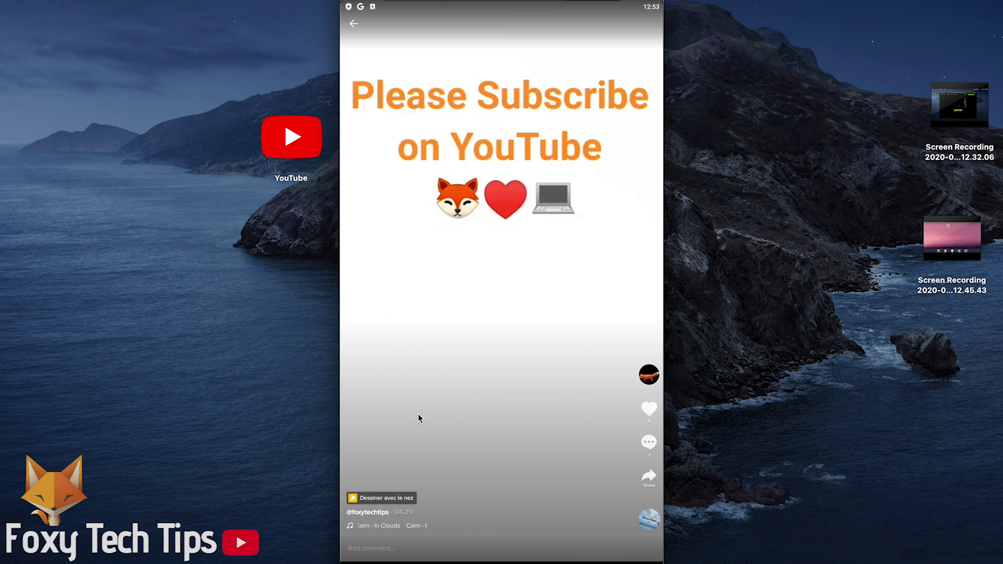
left_click(444, 553)
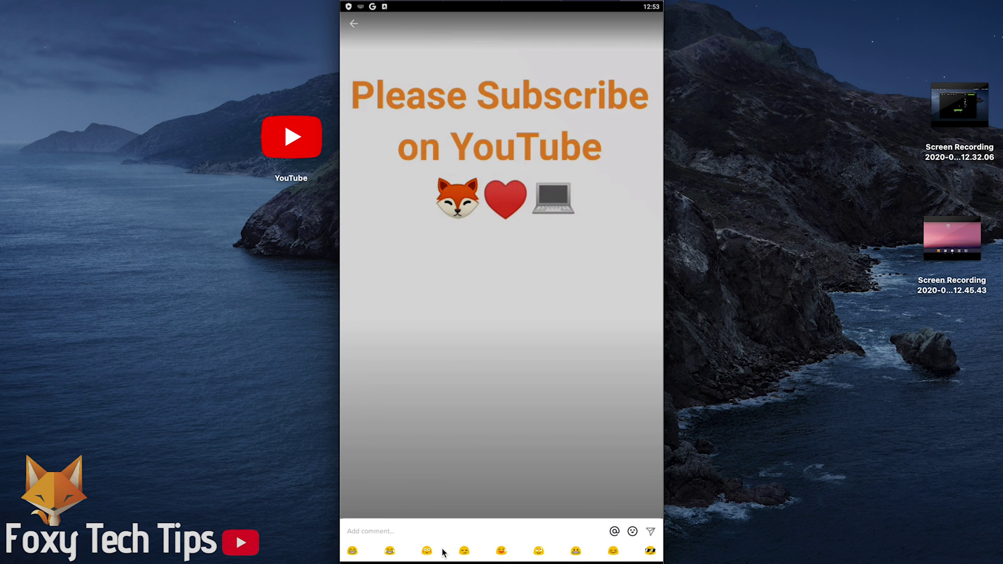
type("hey!!")
left_click(651, 532)
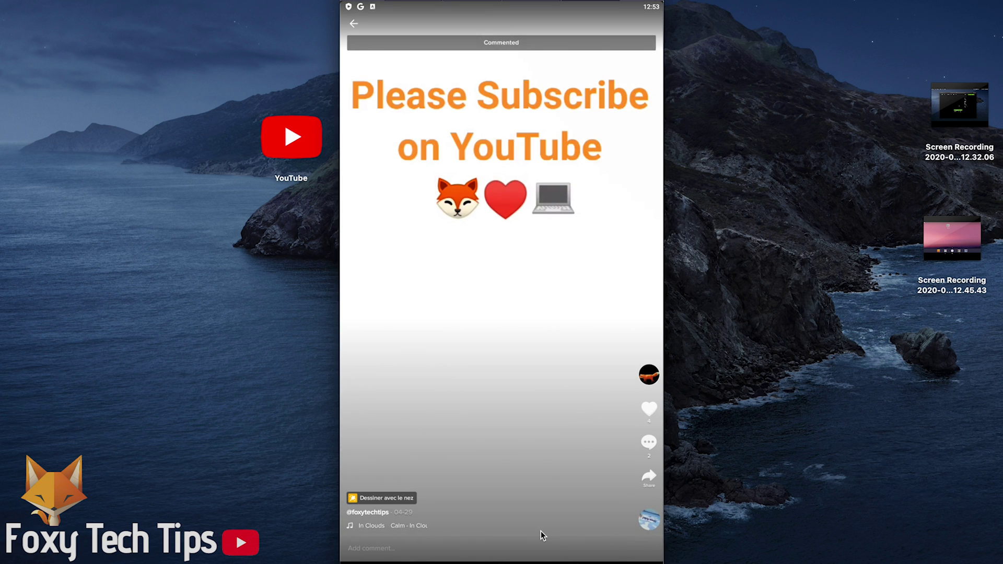
left_click(650, 406)
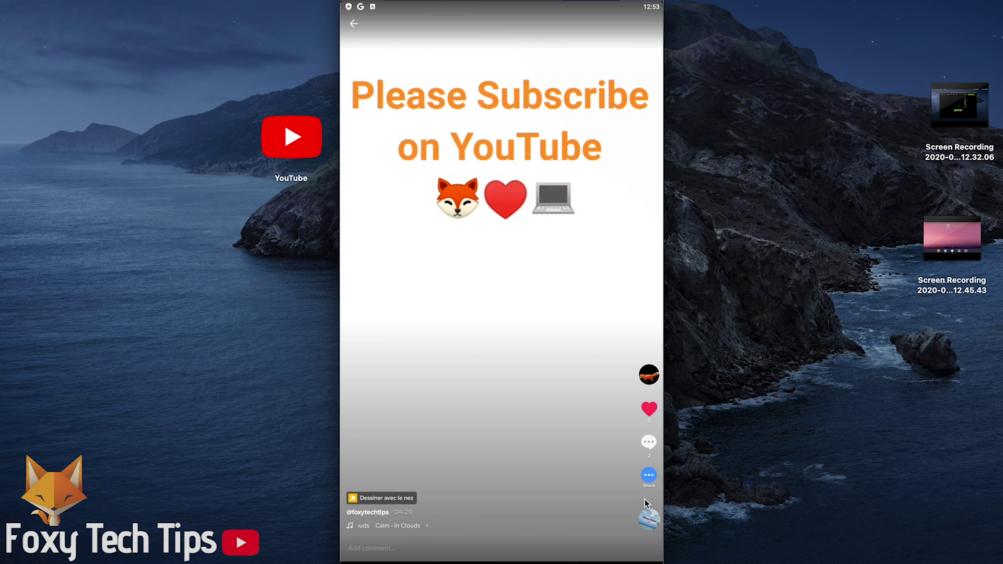
left_click(353, 24)
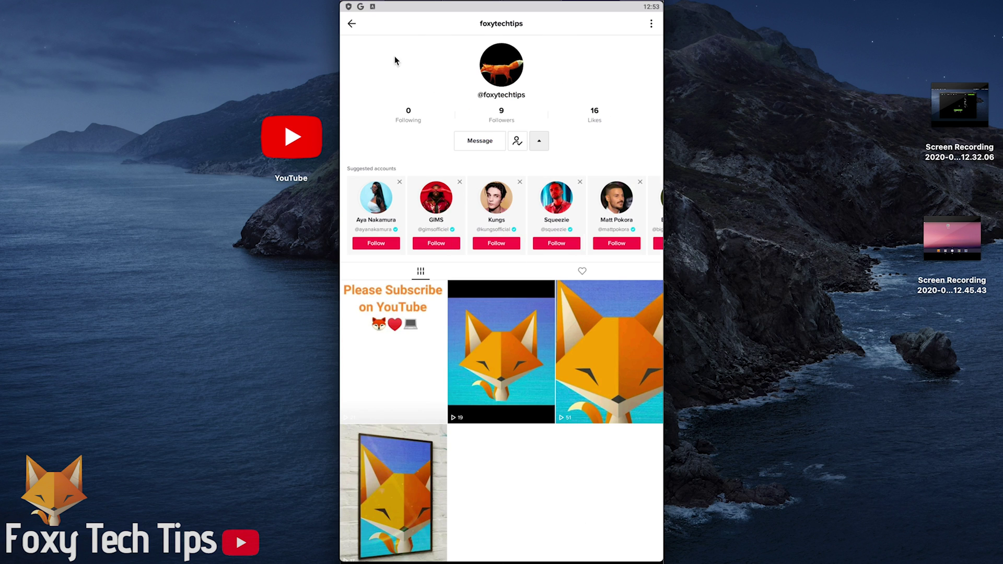
- Send foxytechtips the direct message "hey!!" and return to the Discover page
left_click(476, 139)
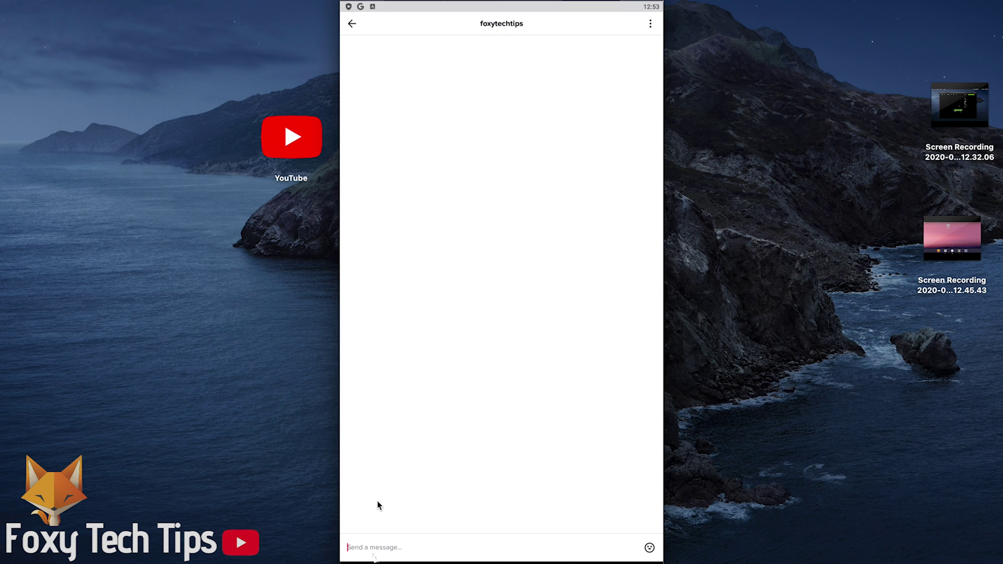
type("hey!!")
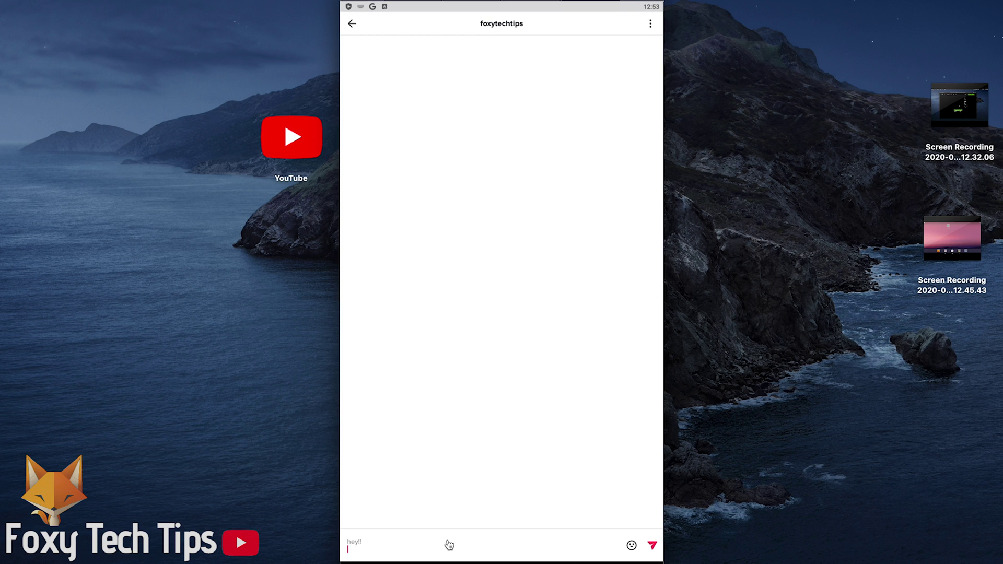
left_click(652, 547)
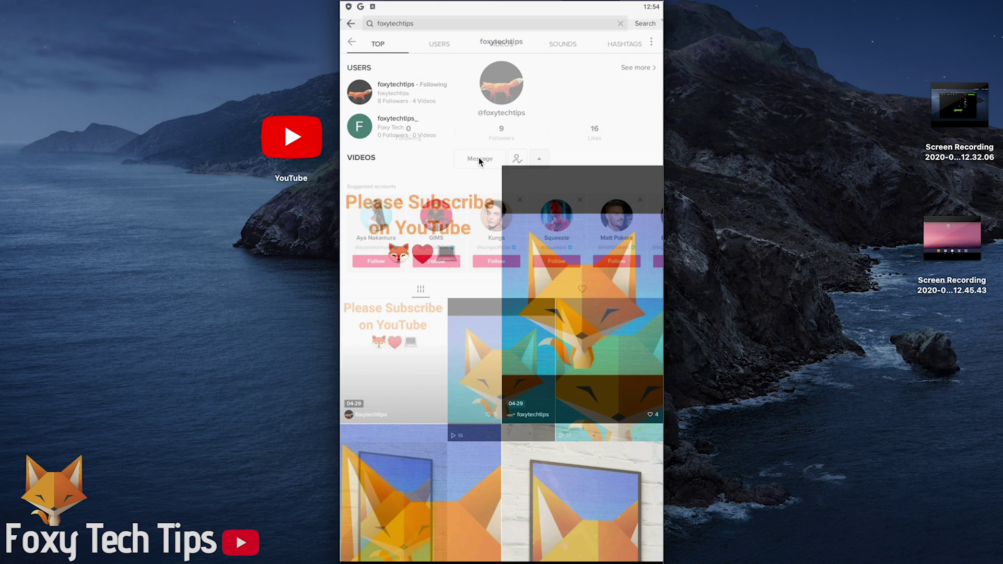
left_click(349, 25)
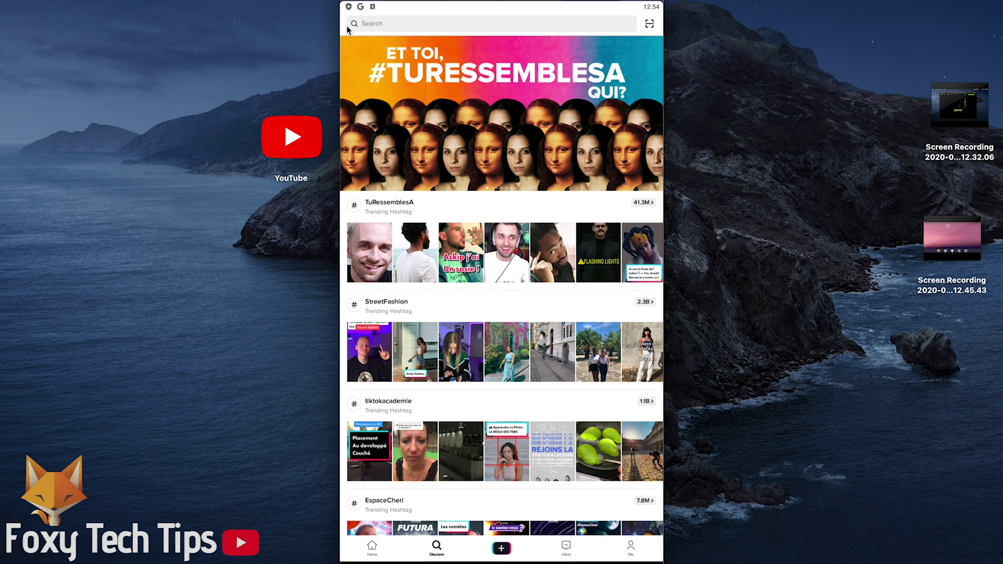
- Start creating a new video, granting TikTok camera, audio and file permissions and allowing BlueStacks to access the camera
left_click(503, 549)
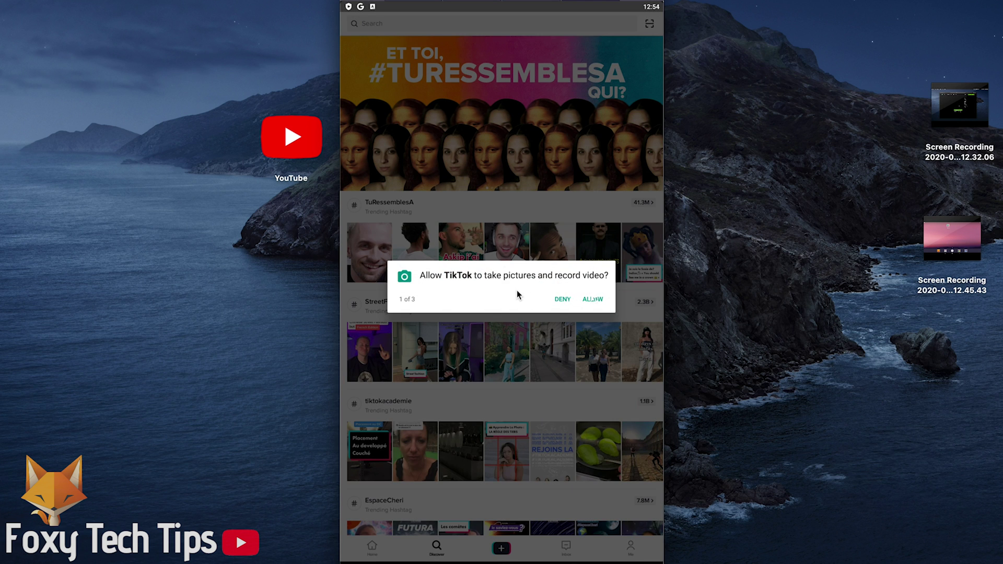
left_click(593, 299)
left_click(555, 298)
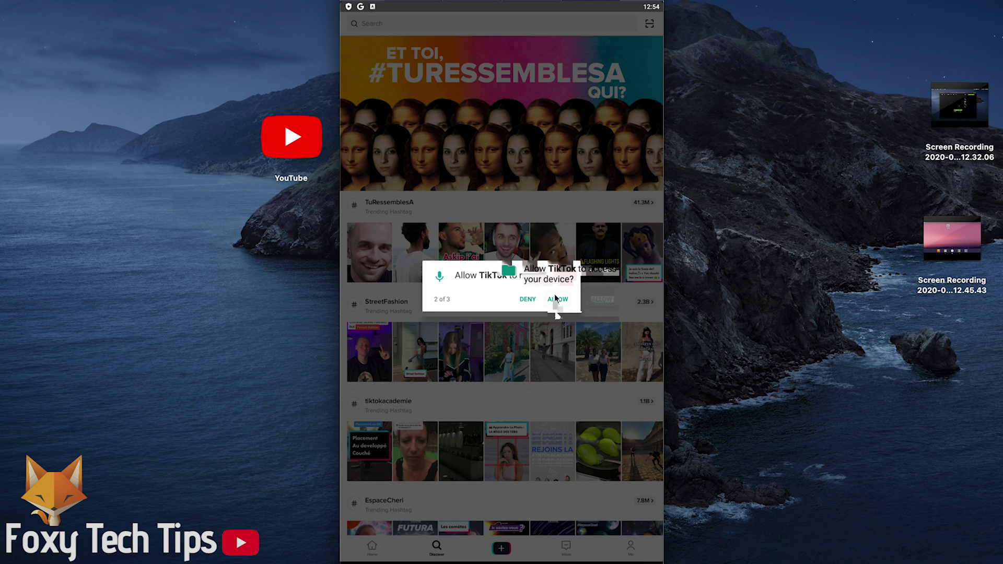
left_click(552, 323)
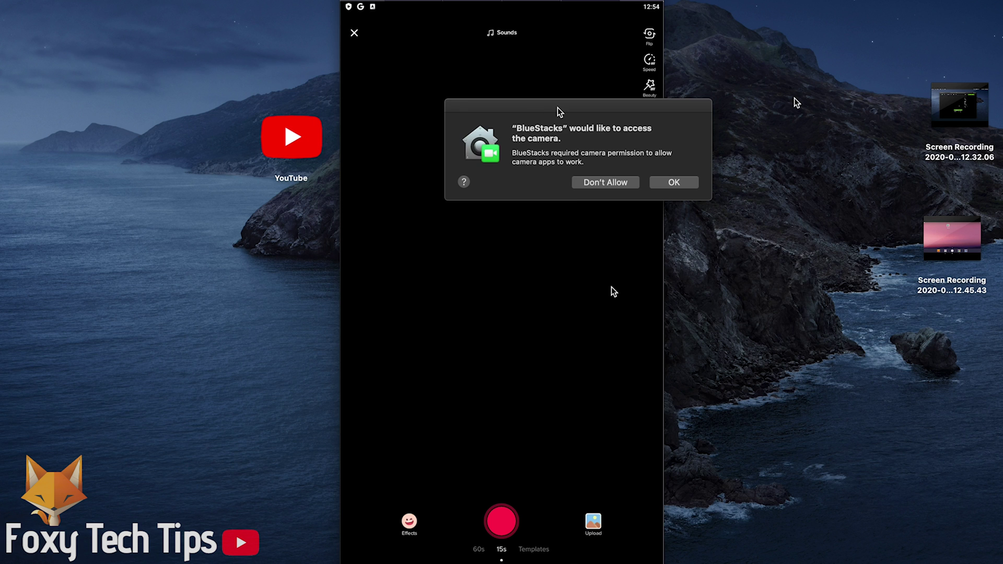
left_click_drag(648, 106, 909, 91)
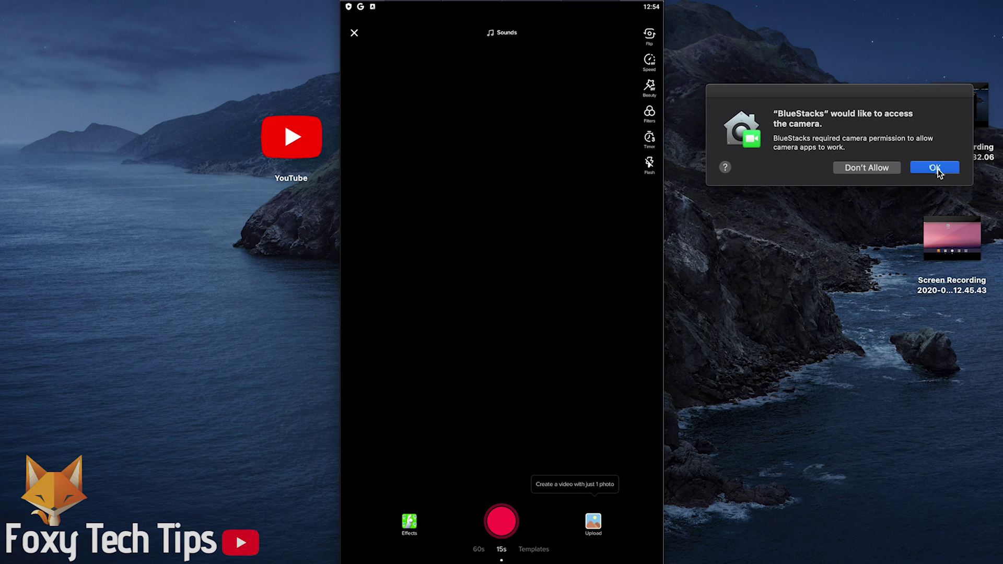
key("Return")
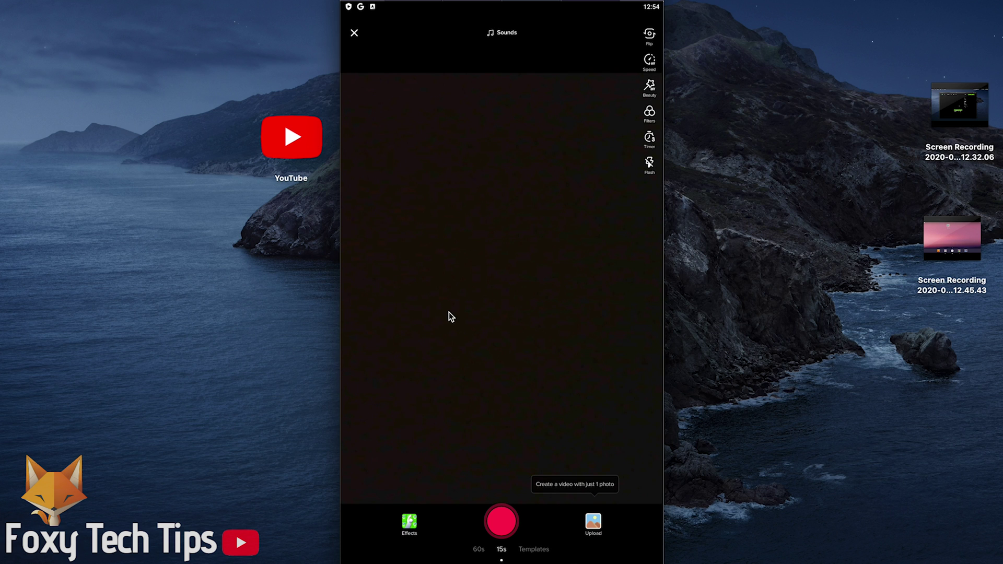
- Start recording a video, allow BlueStacks to access the microphone, and stop the recording
left_click(490, 529)
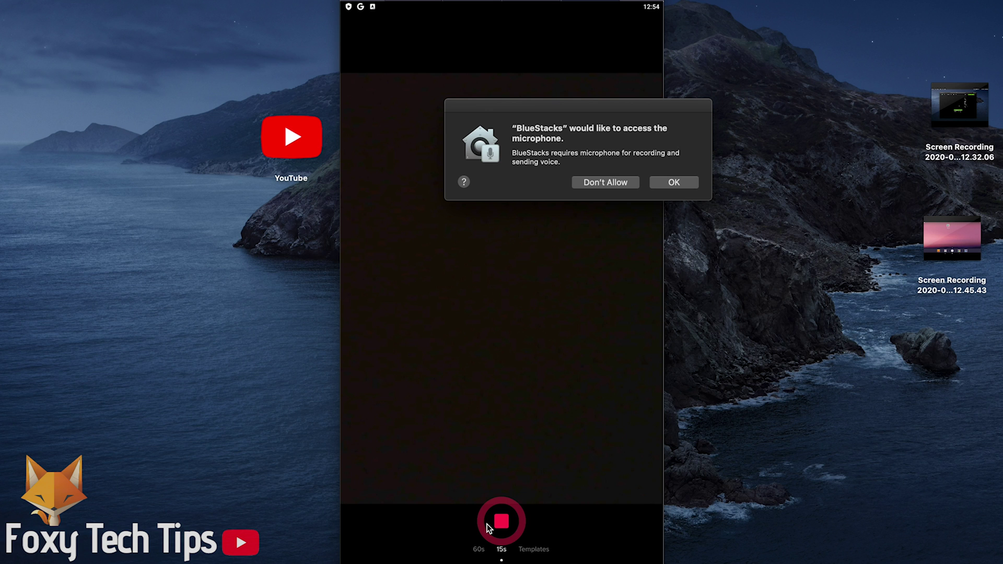
left_click(675, 183)
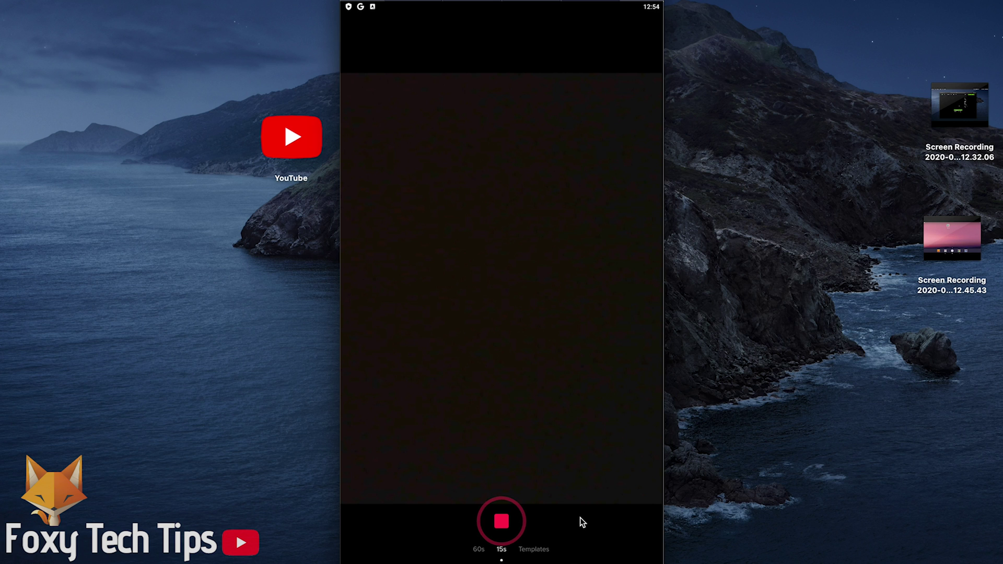
left_click(479, 523)
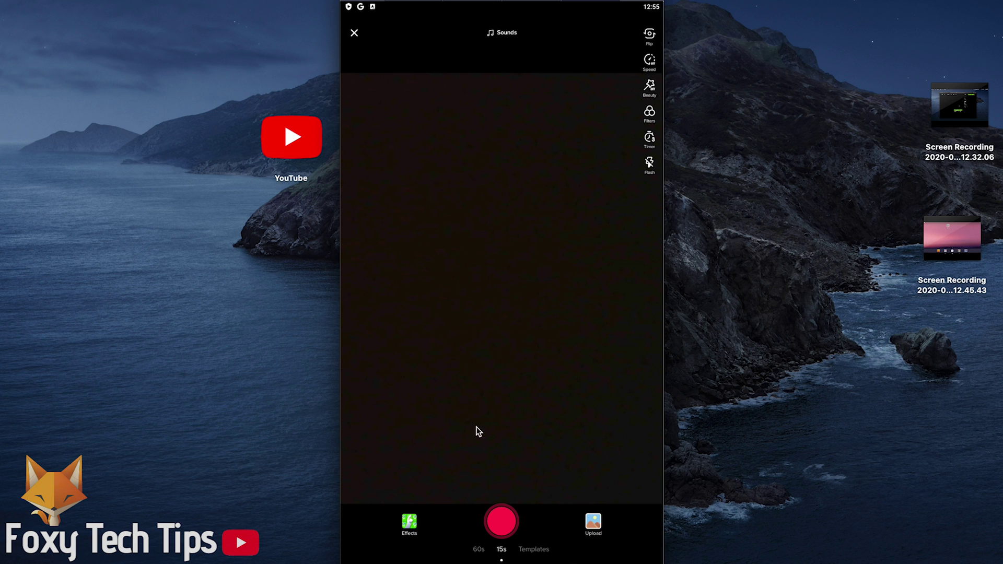
- Look at the camera's trending effects, leave the camera, and view the inbox and own profile page
left_click(409, 523)
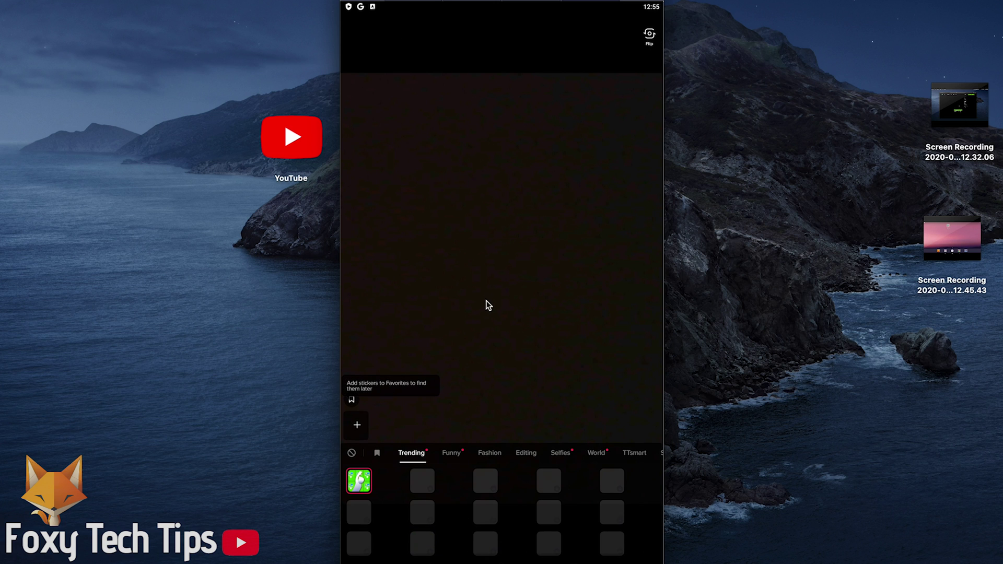
left_click(409, 292)
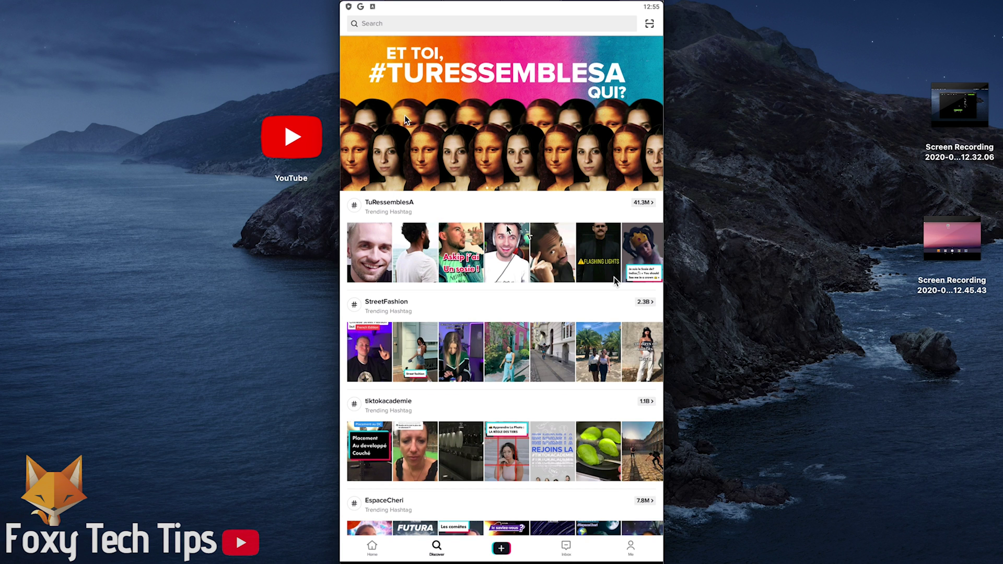
left_click(571, 547)
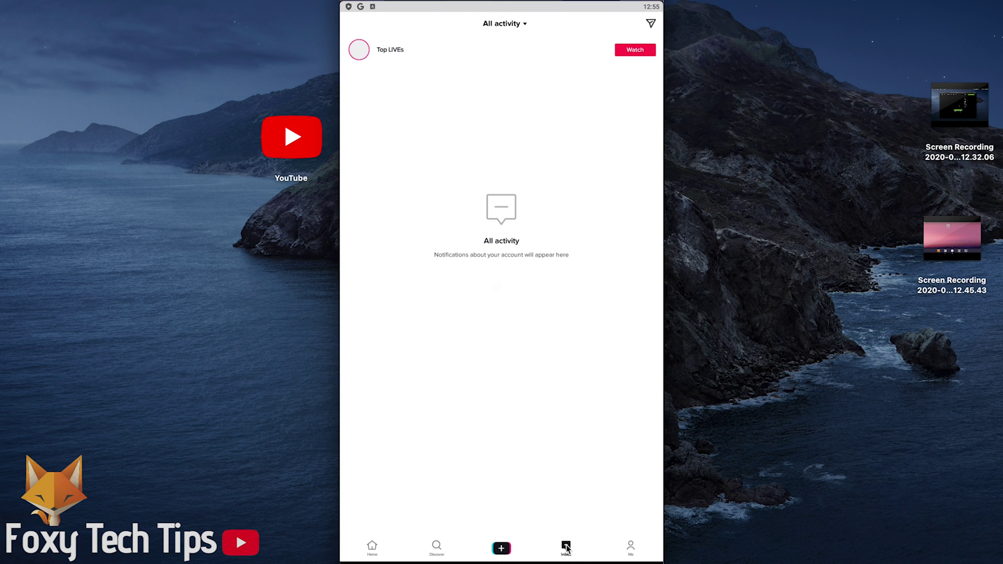
left_click(632, 550)
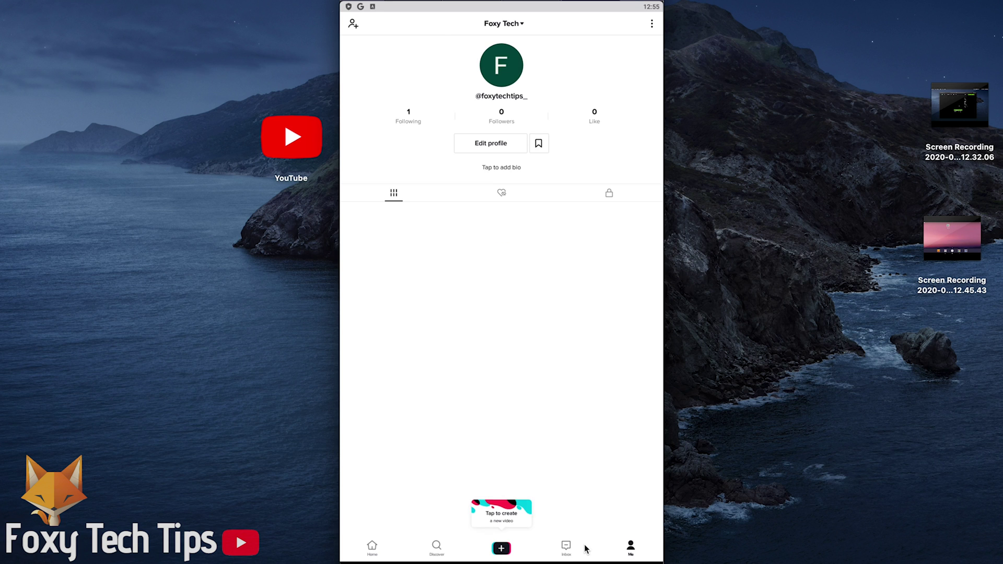